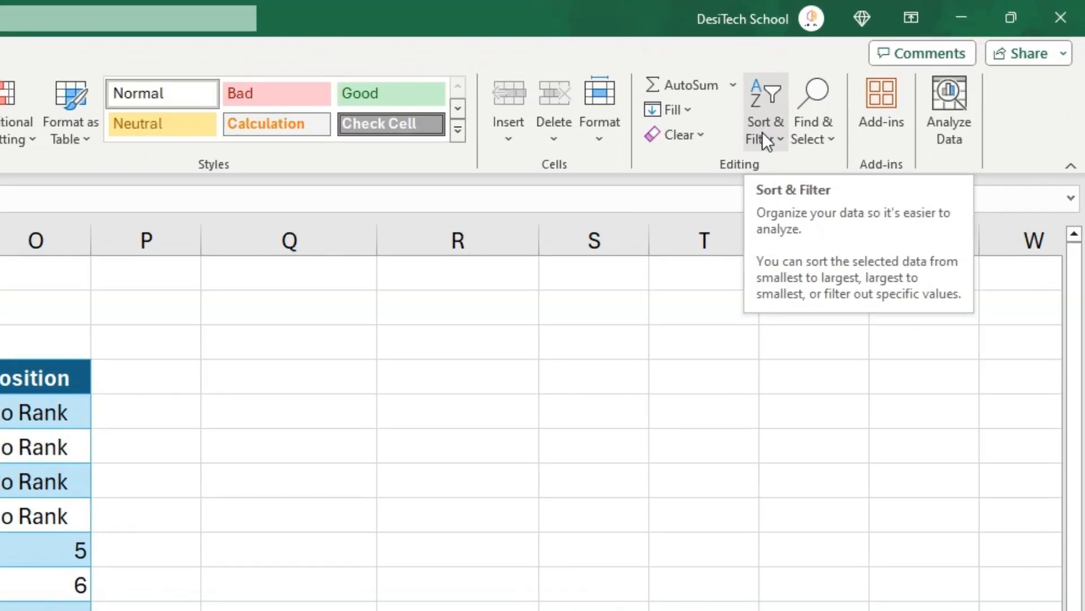
# - Examine the student table's column headers from Student ID through Total, Percentage, Best Subject, Final Grade and Position
pyautogui.click(917, 73)
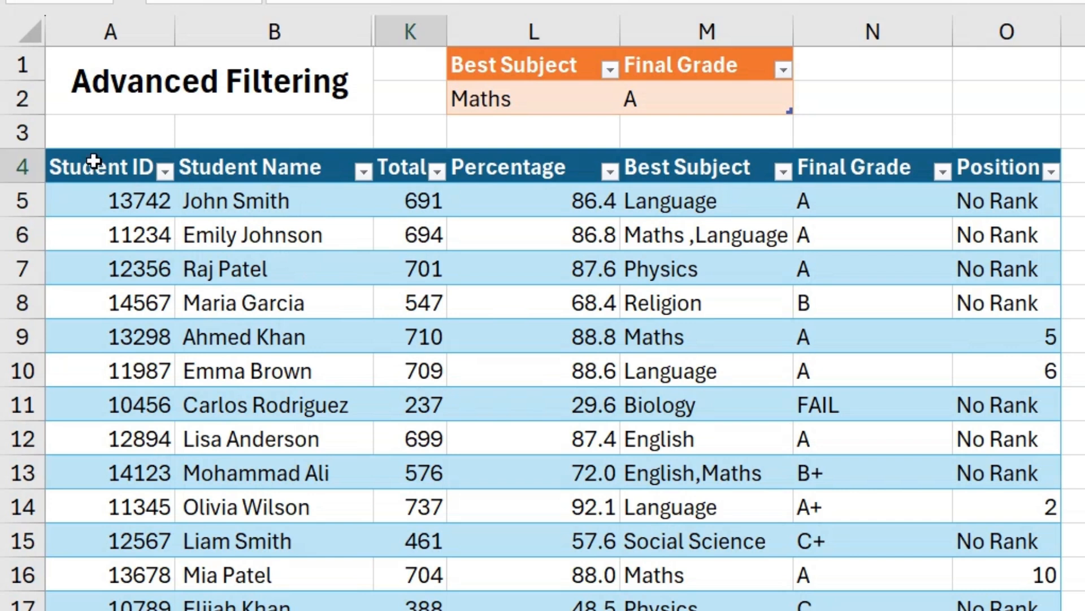
pyautogui.click(338, 163)
pyautogui.click(402, 164)
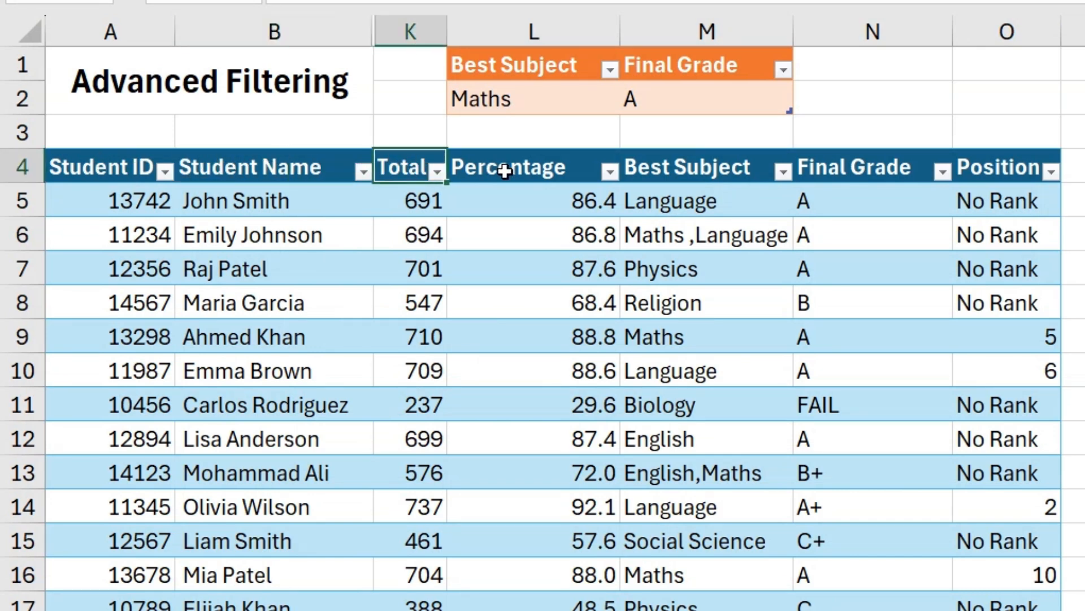
pyautogui.click(529, 166)
pyautogui.click(706, 173)
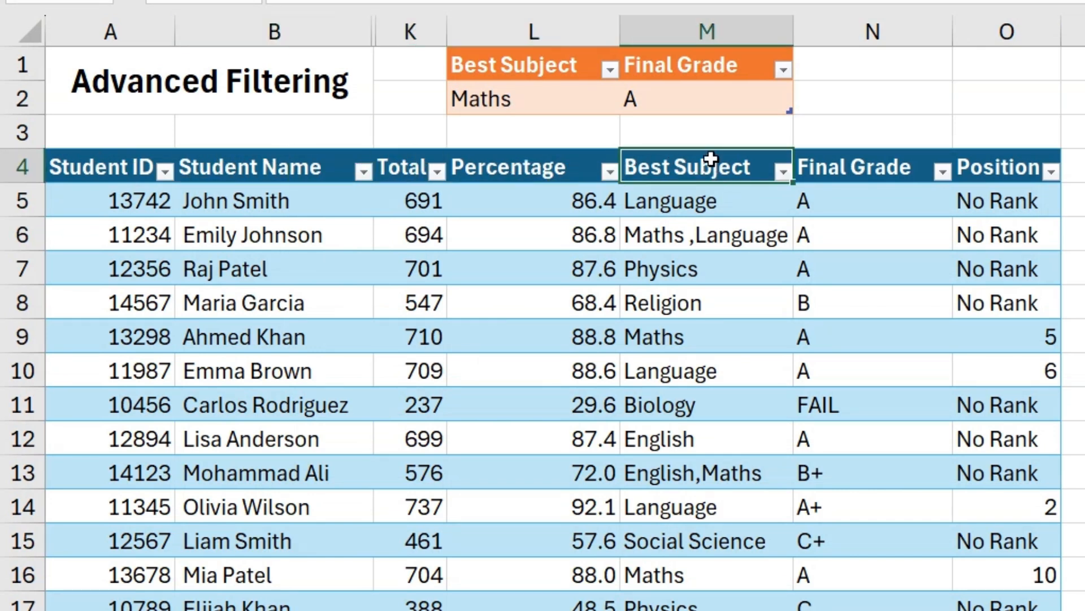
pyautogui.click(876, 166)
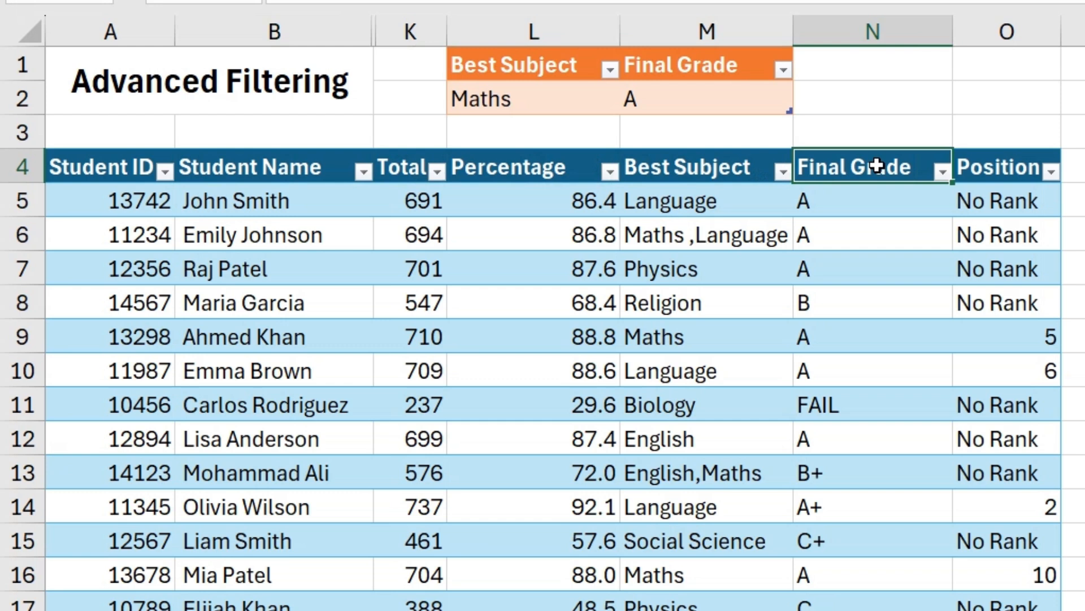
pyautogui.click(1001, 160)
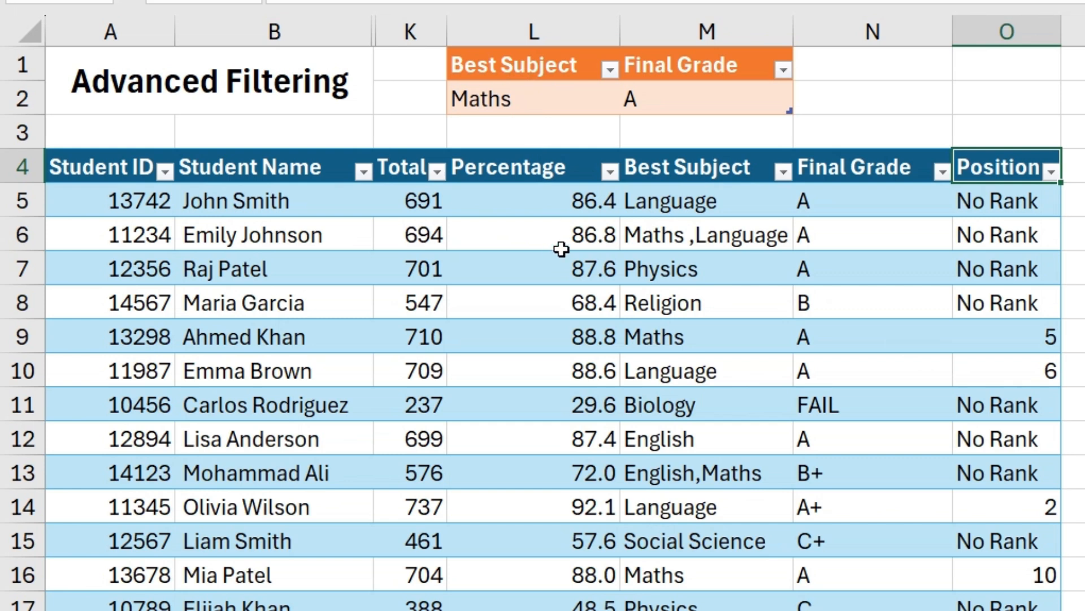
# - Compare the Best Subject and Final Grade headers in the criteria table with the matching headers in the student table
pyautogui.click(537, 65)
pyautogui.moveTo(537, 65); pyautogui.dragTo(666, 65)
pyautogui.hotkey('ctrl', 'c')
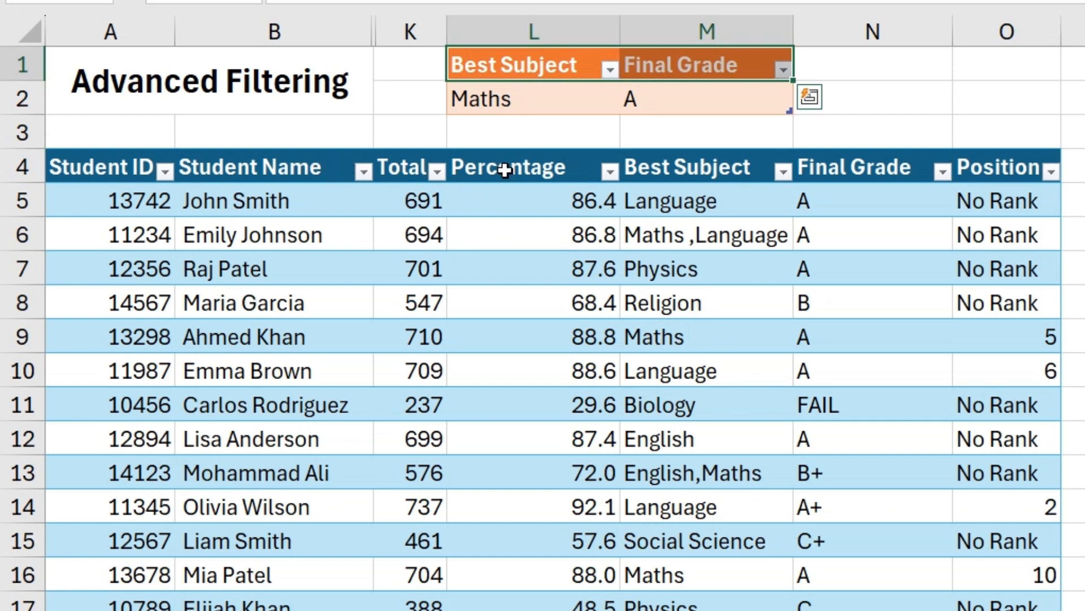
pyautogui.click(558, 169)
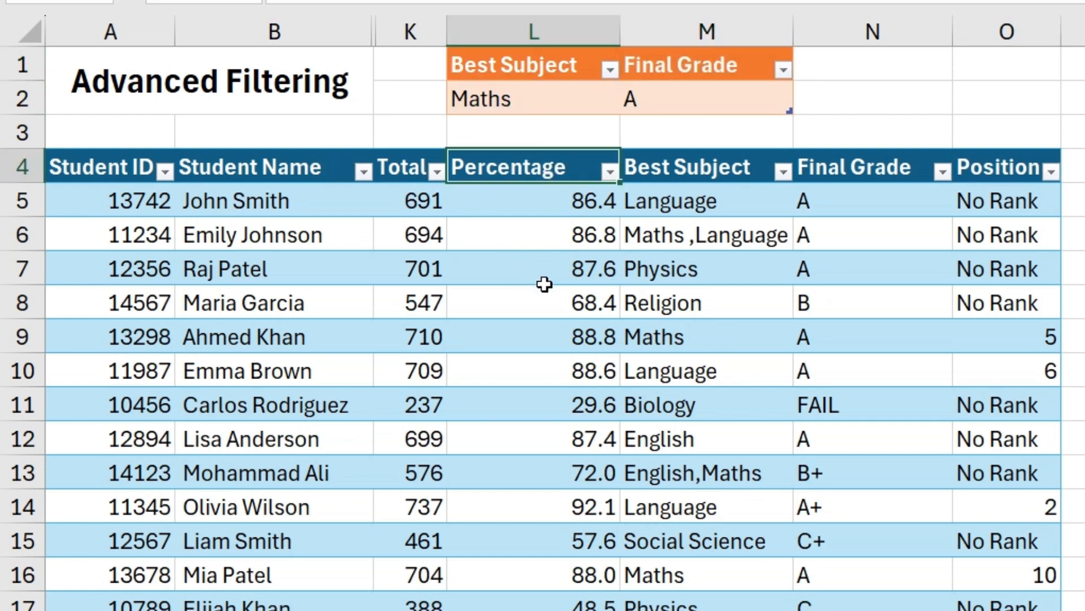
pyautogui.click(688, 67)
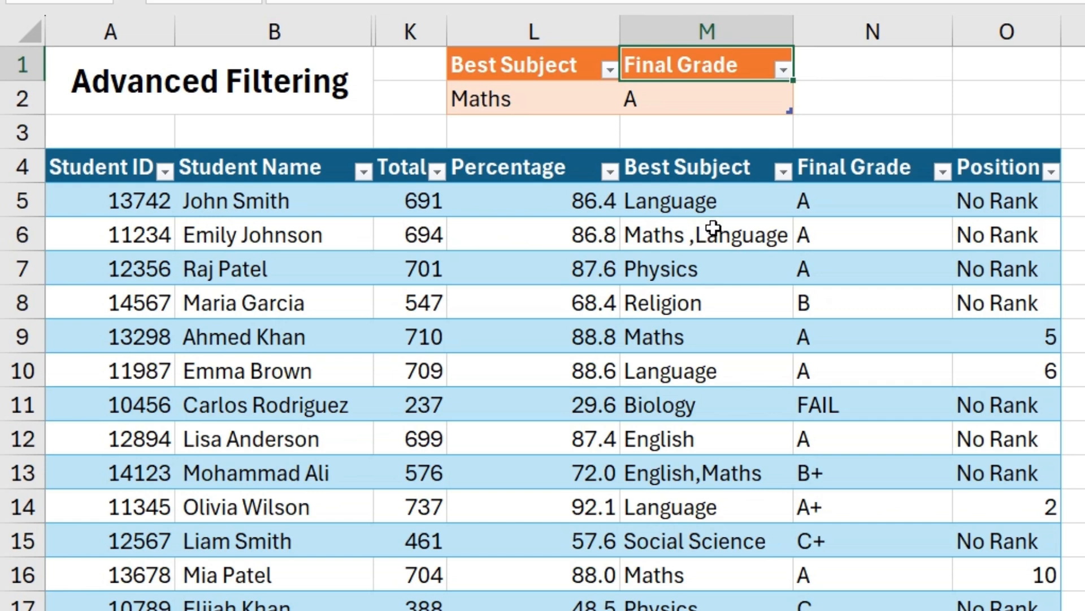
pyautogui.click(656, 157)
pyautogui.moveTo(654, 164); pyautogui.dragTo(836, 165)
pyautogui.hotkey('ctrl', 'v')
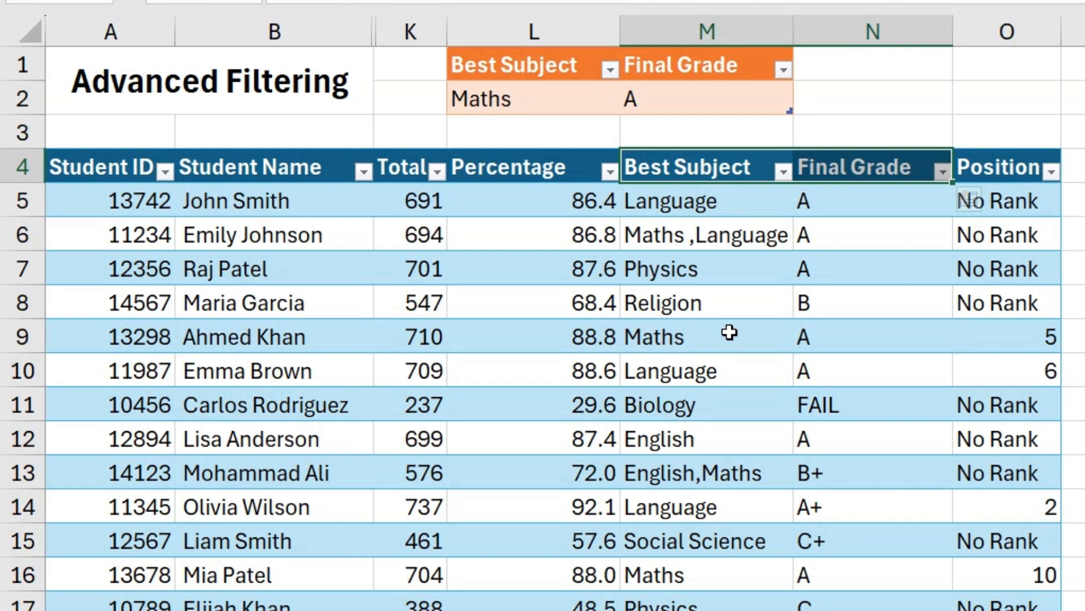
# - Examine the criteria values below Best Subject and Final Grade, and the grades in the student table's Final Grade column
pyautogui.click(500, 59)
pyautogui.click(511, 100)
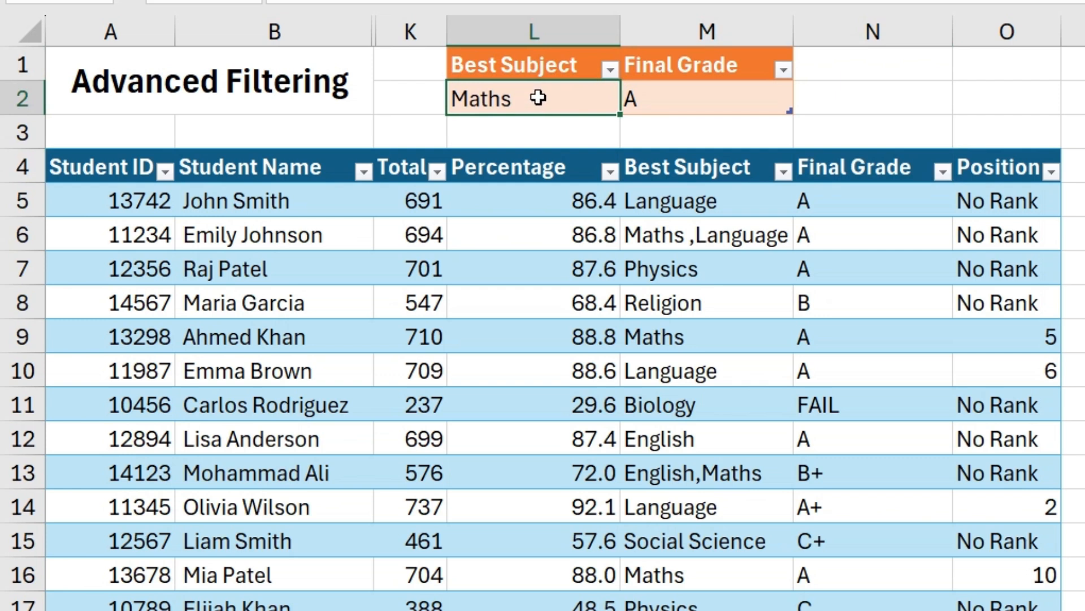
pyautogui.click(672, 102)
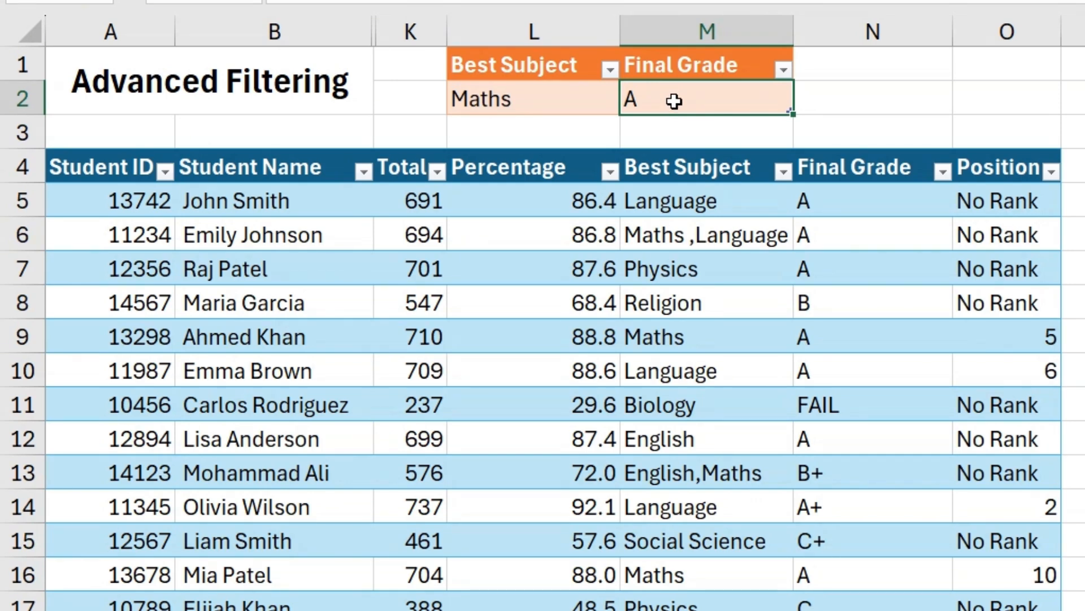
pyautogui.moveTo(848, 201); pyautogui.dragTo(860, 593)
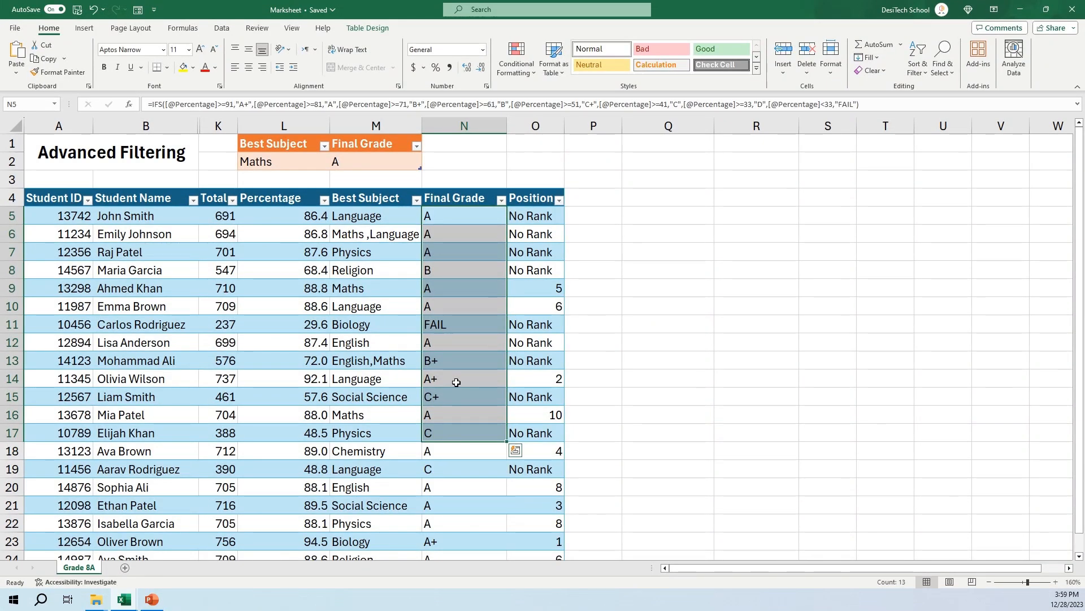
# - Apply an in-place Advanced Filter to the student table A4:O24, using L1:M2 as the criteria range
pyautogui.click(221, 29)
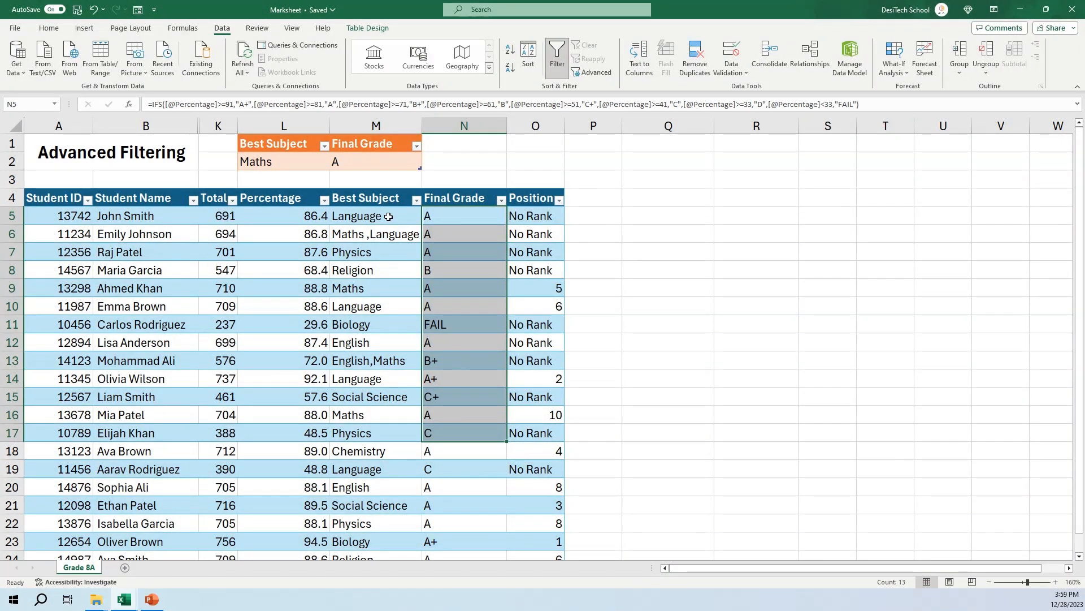
pyautogui.click(389, 216)
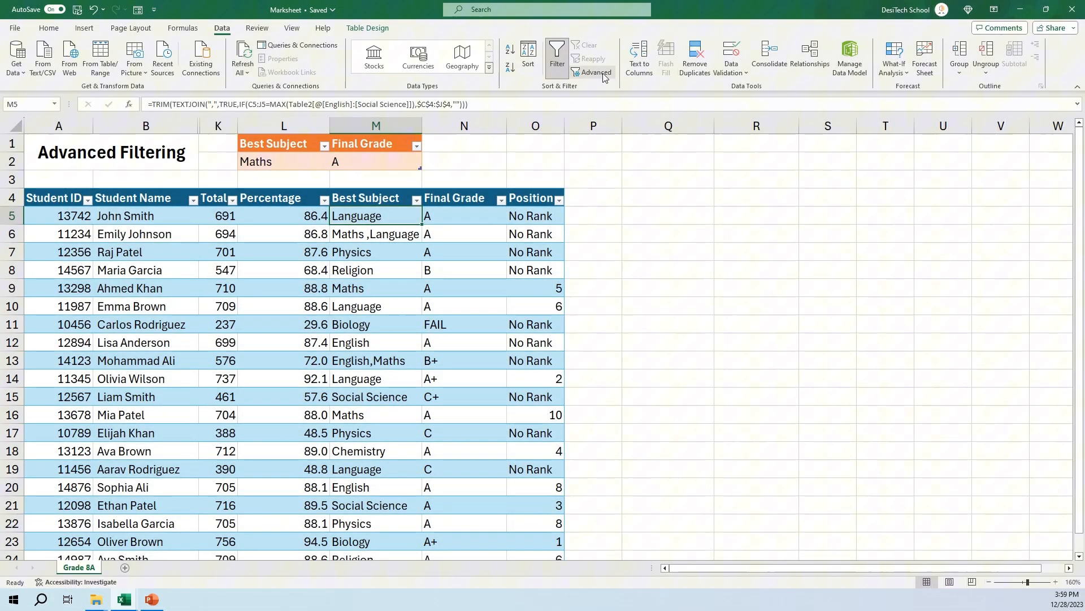
pyautogui.click(604, 76)
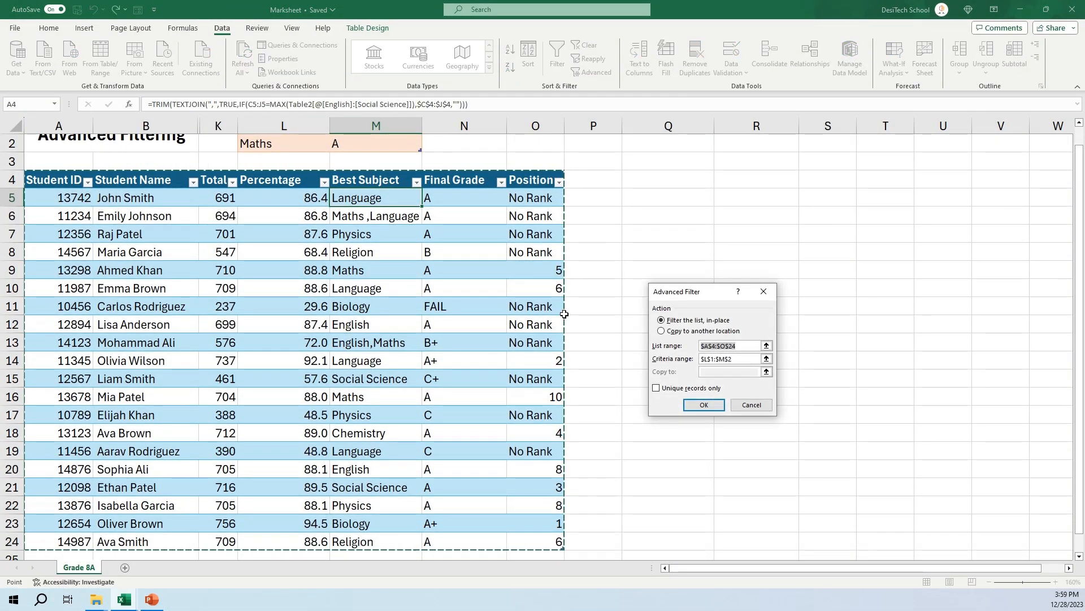
pyautogui.click(766, 359)
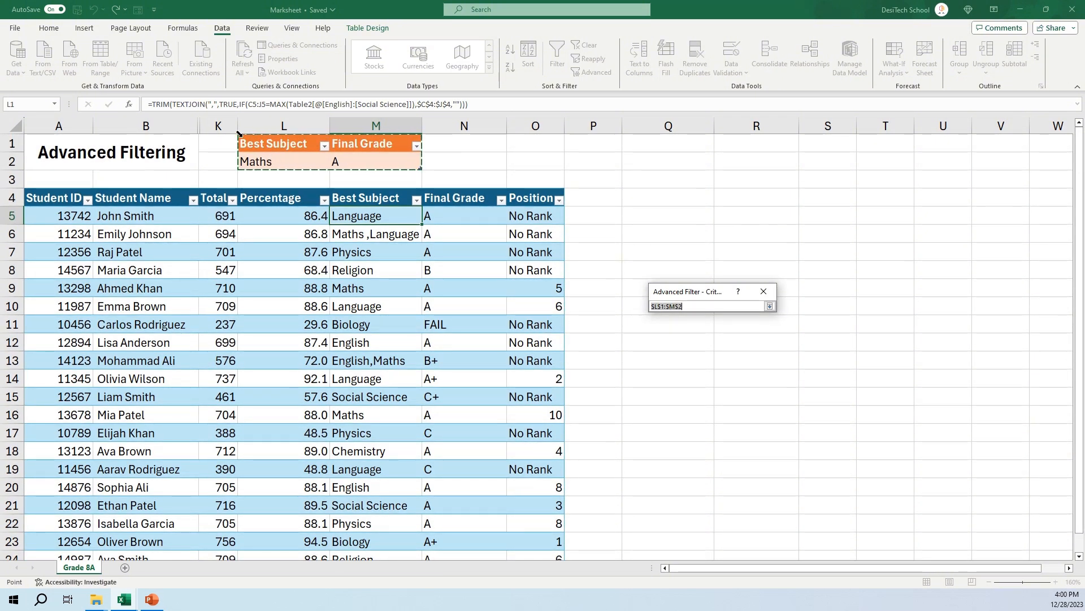
pyautogui.moveTo(258, 142); pyautogui.dragTo(362, 161)
pyautogui.click(769, 306)
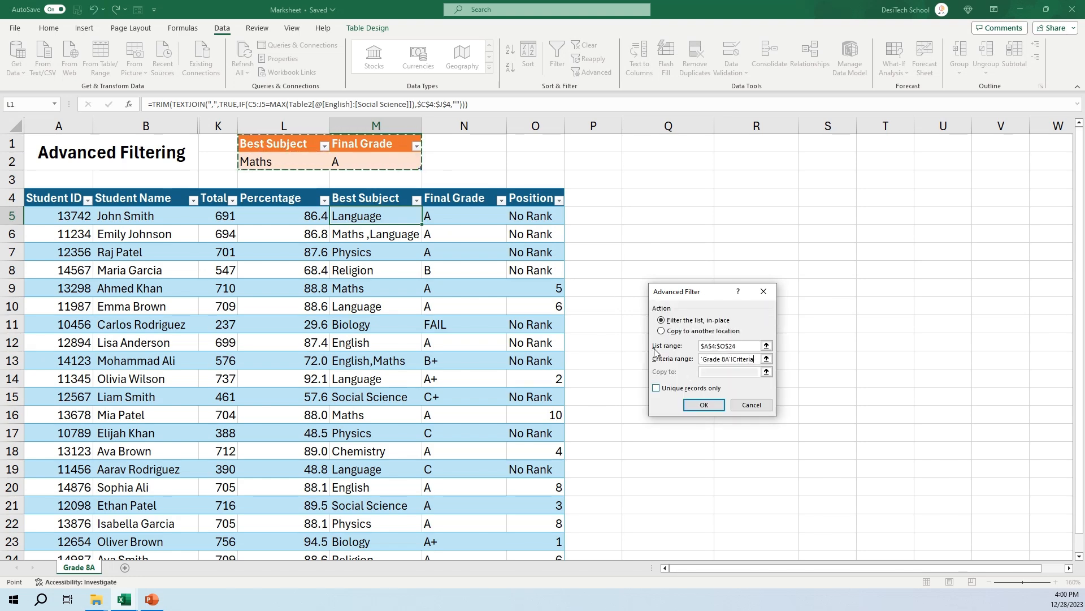
pyautogui.click(704, 404)
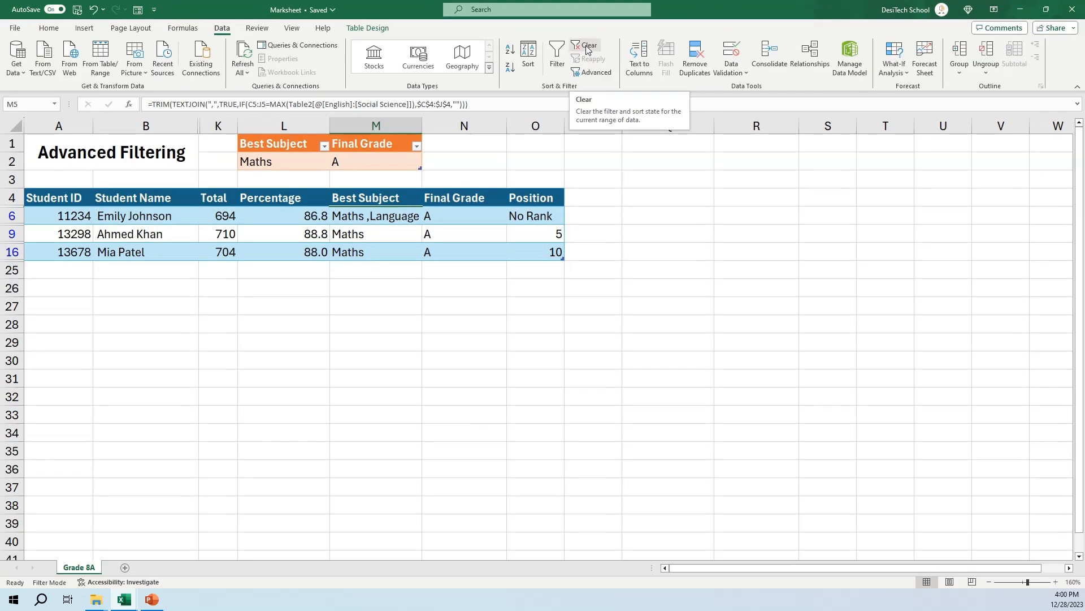
# - Clear the advanced filter from the student table
pyautogui.click(588, 50)
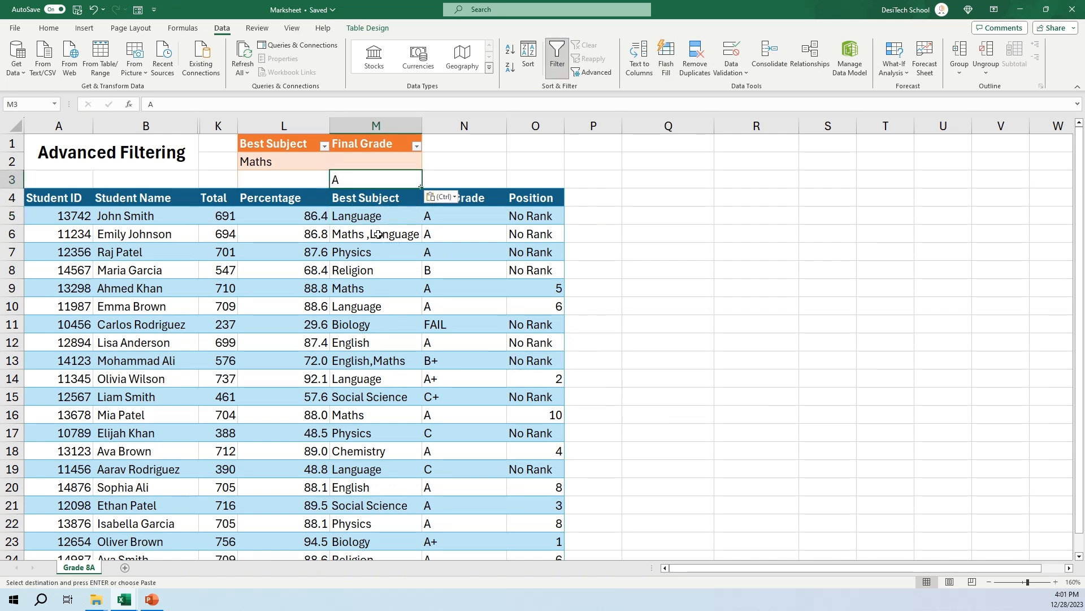
# - Examine how the Best Subject and Final Grade criteria are placed on separate rows in L2:M3
pyautogui.moveTo(252, 176); pyautogui.dragTo(369, 183)
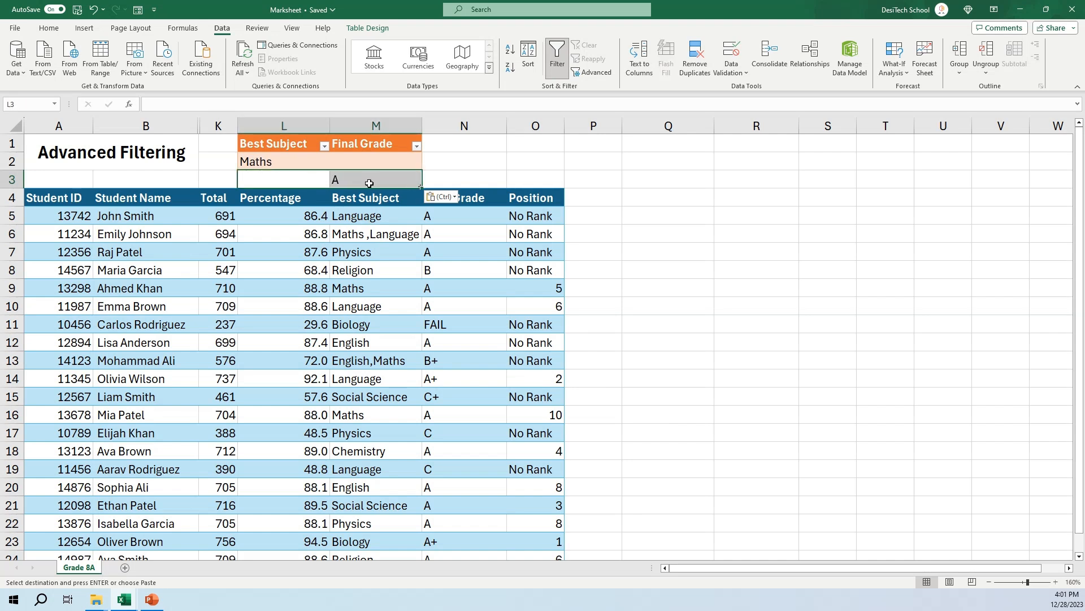
pyautogui.click(369, 183)
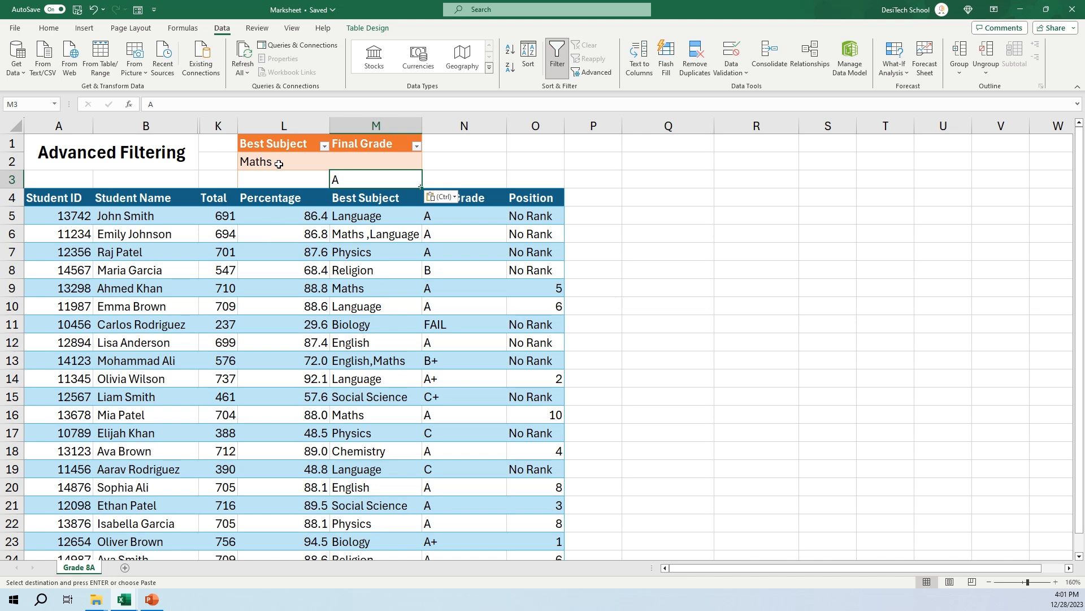
pyautogui.click(280, 163)
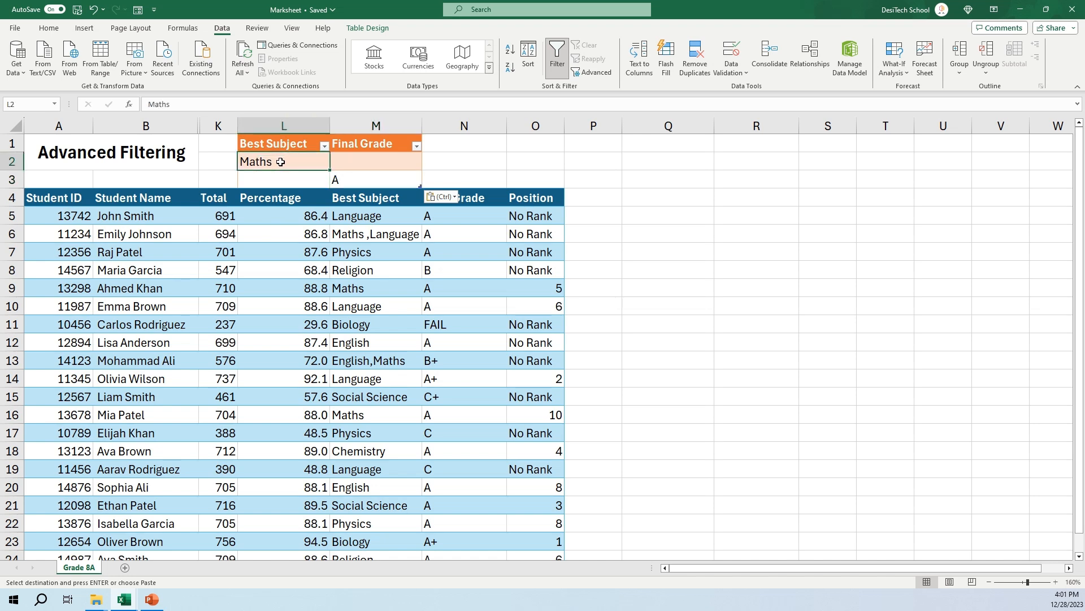
pyautogui.click(356, 158)
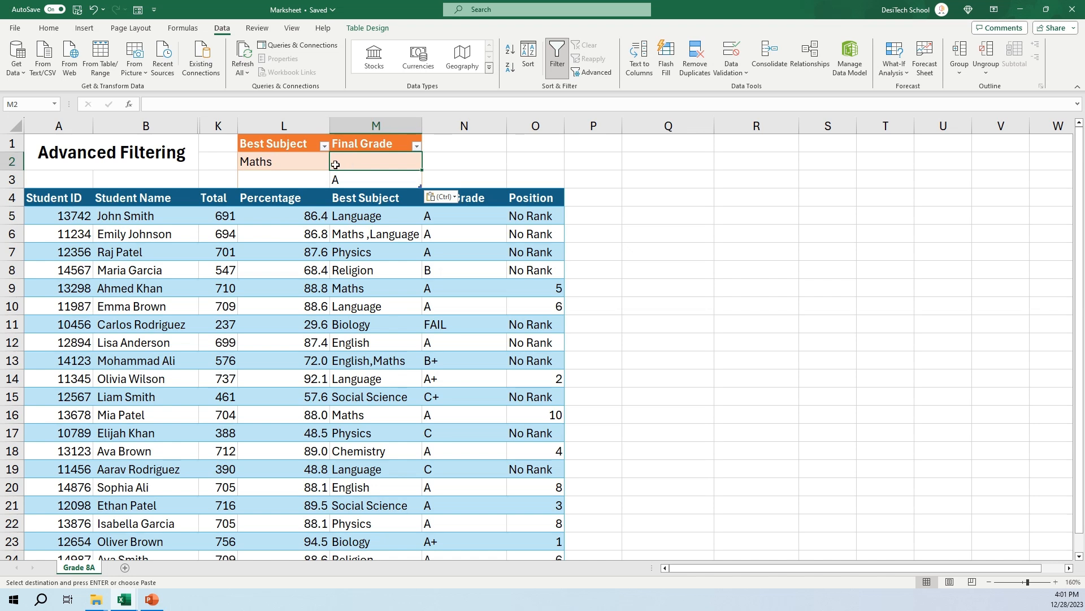
pyautogui.click(263, 160)
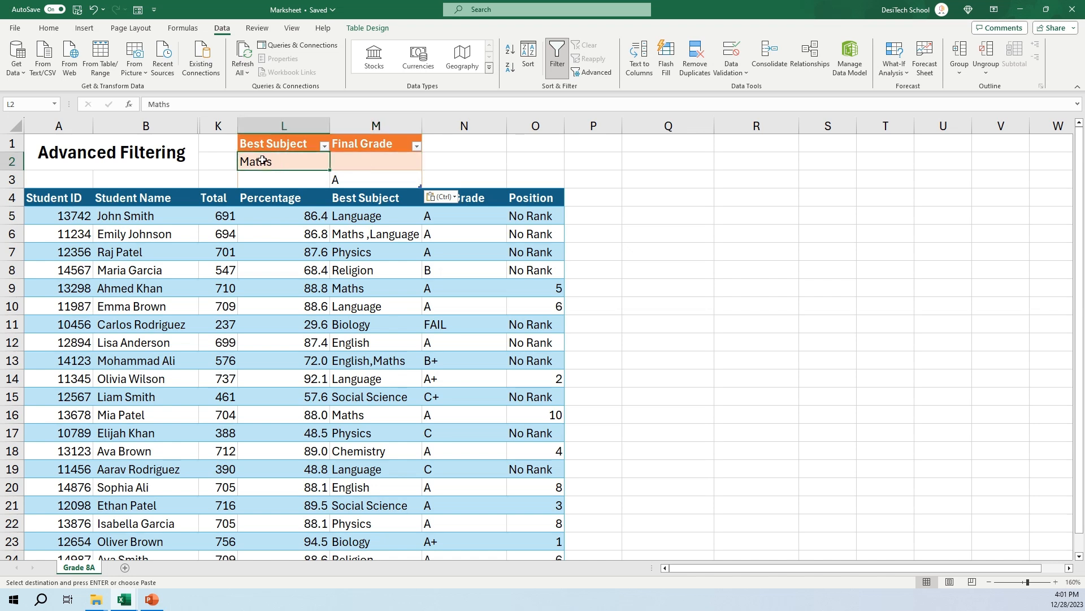
pyautogui.click(259, 177)
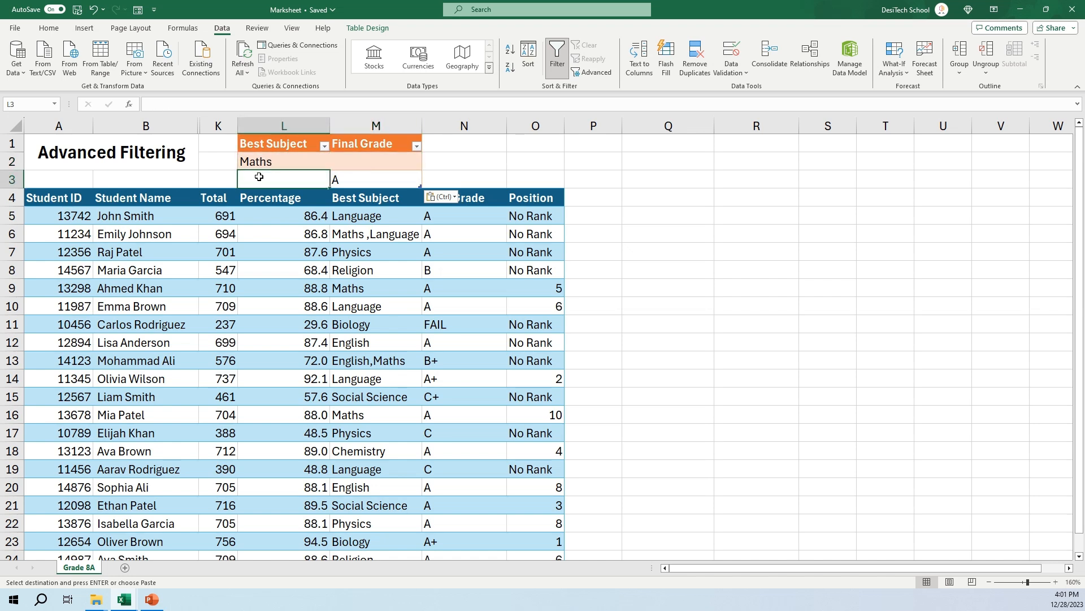
pyautogui.click(357, 180)
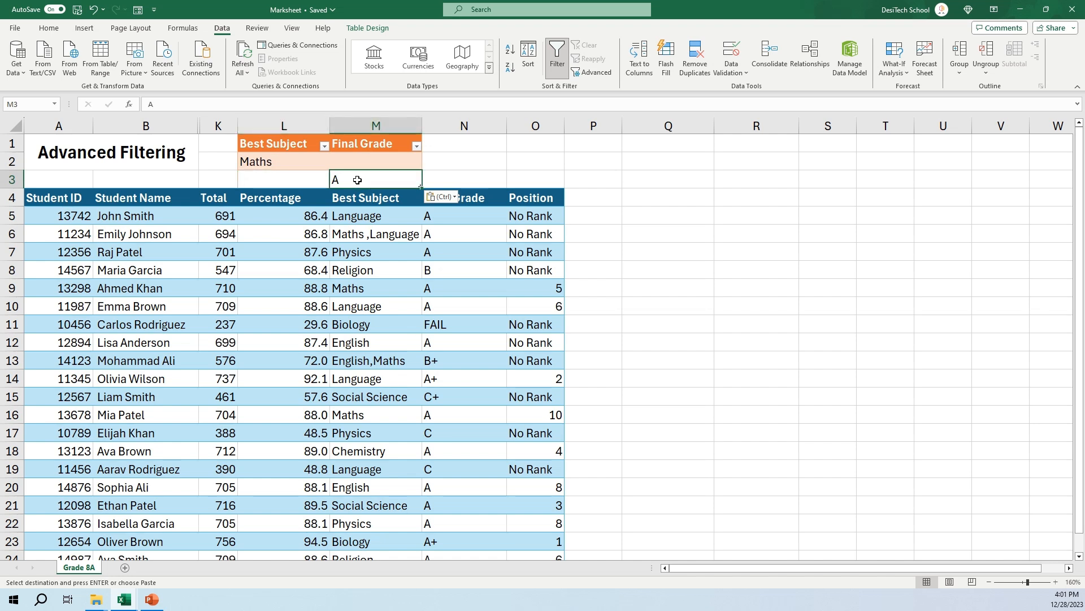
pyautogui.moveTo(256, 162); pyautogui.dragTo(386, 181)
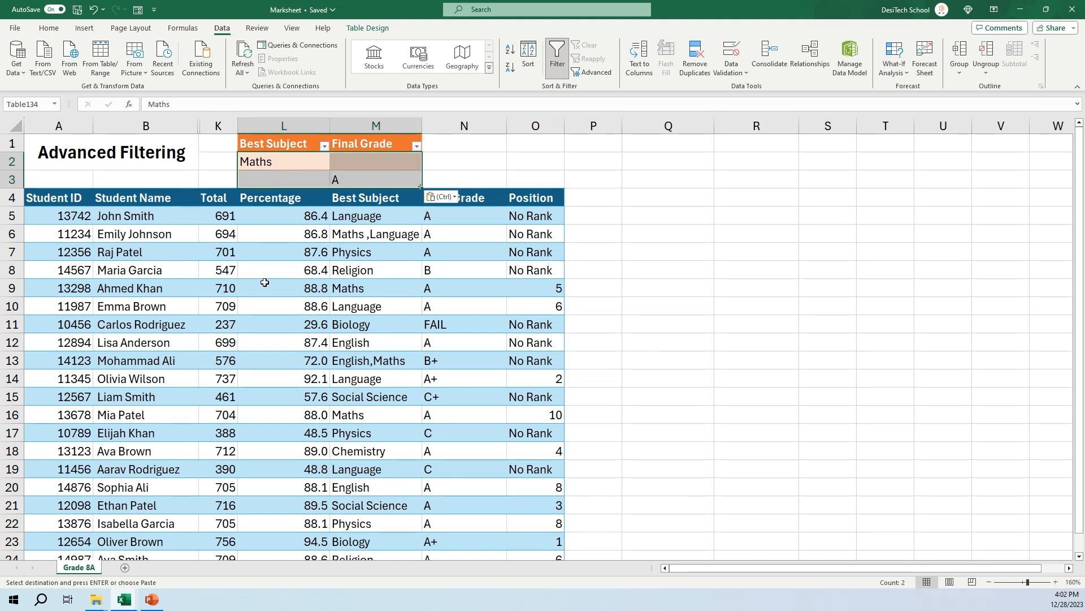
pyautogui.click(284, 162)
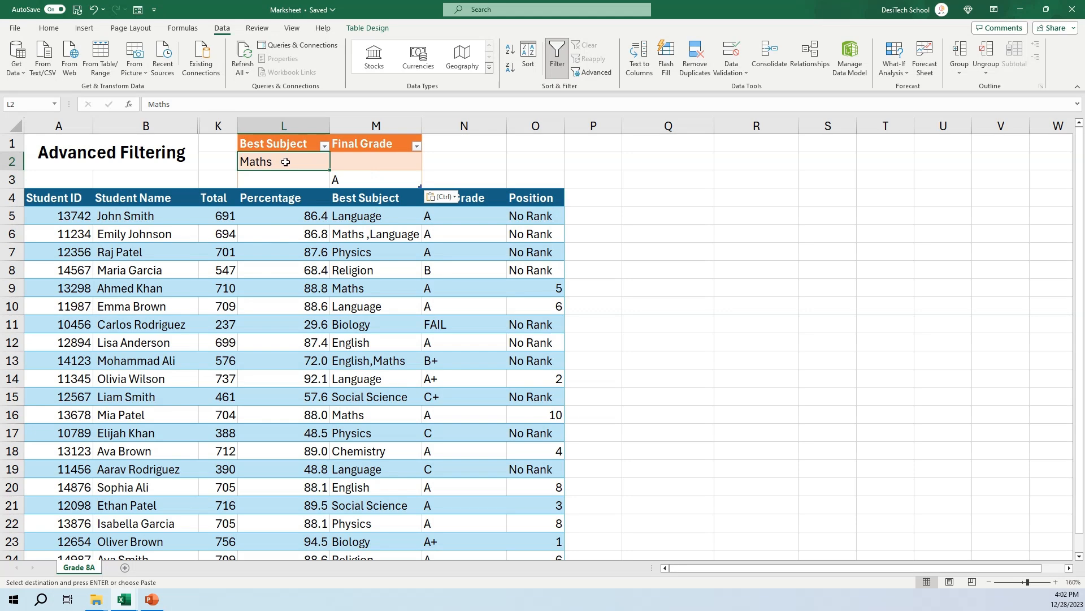
# - Apply an in-place Advanced Filter to the student table A4:O24, using L1:M3 as the criteria range
pyautogui.click(480, 205)
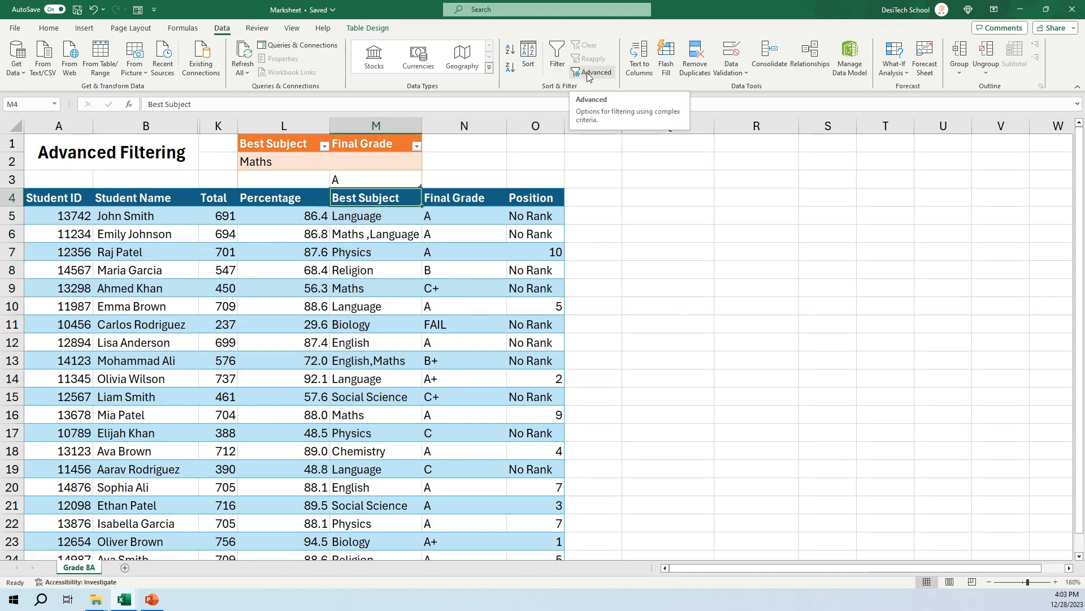
pyautogui.click(588, 74)
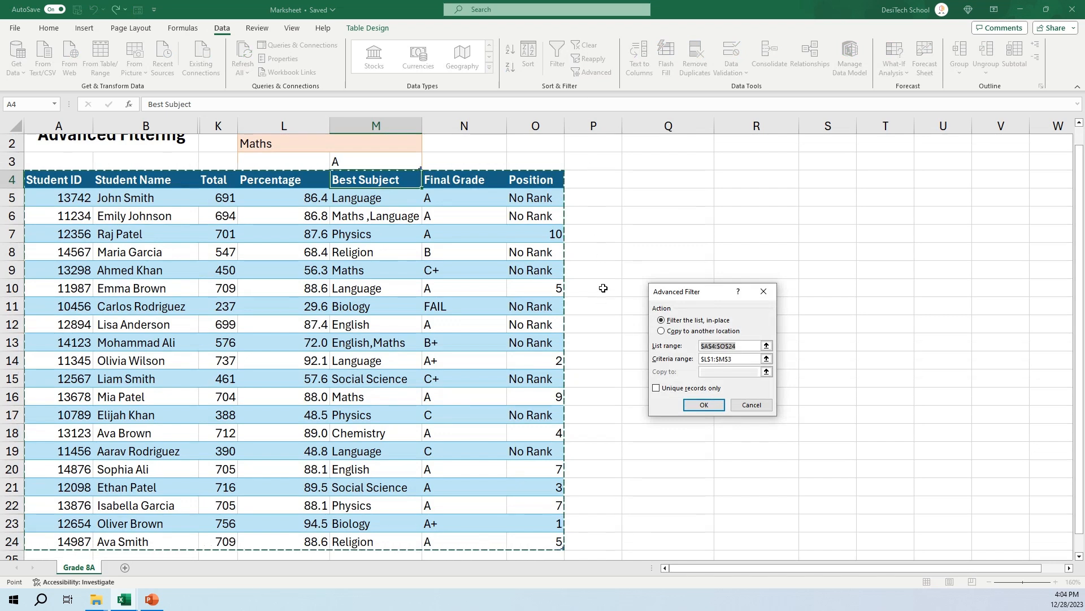
pyautogui.click(767, 358)
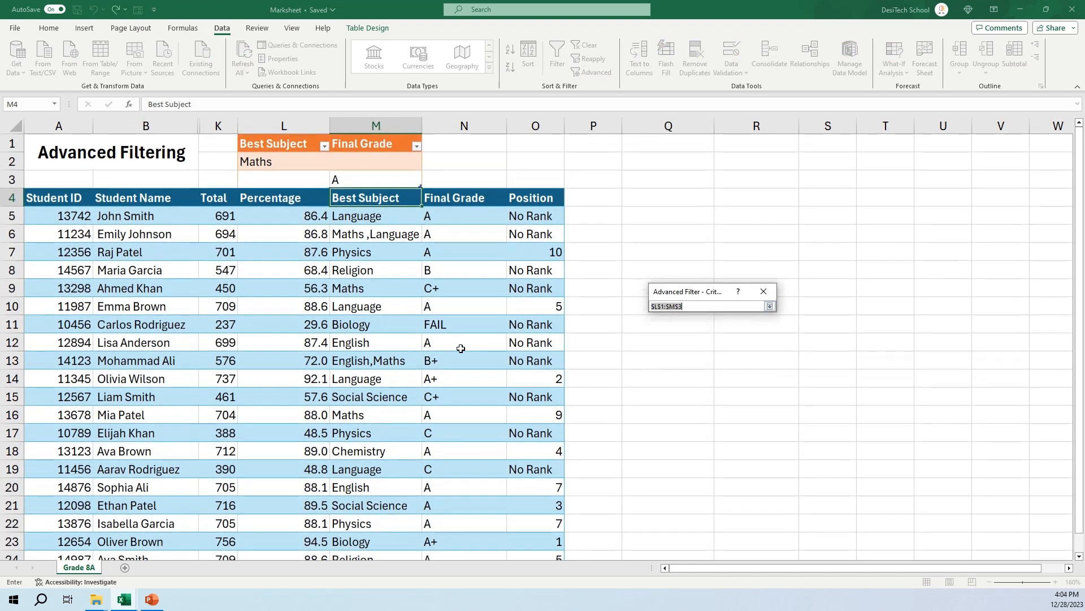
pyautogui.moveTo(271, 140); pyautogui.dragTo(389, 179)
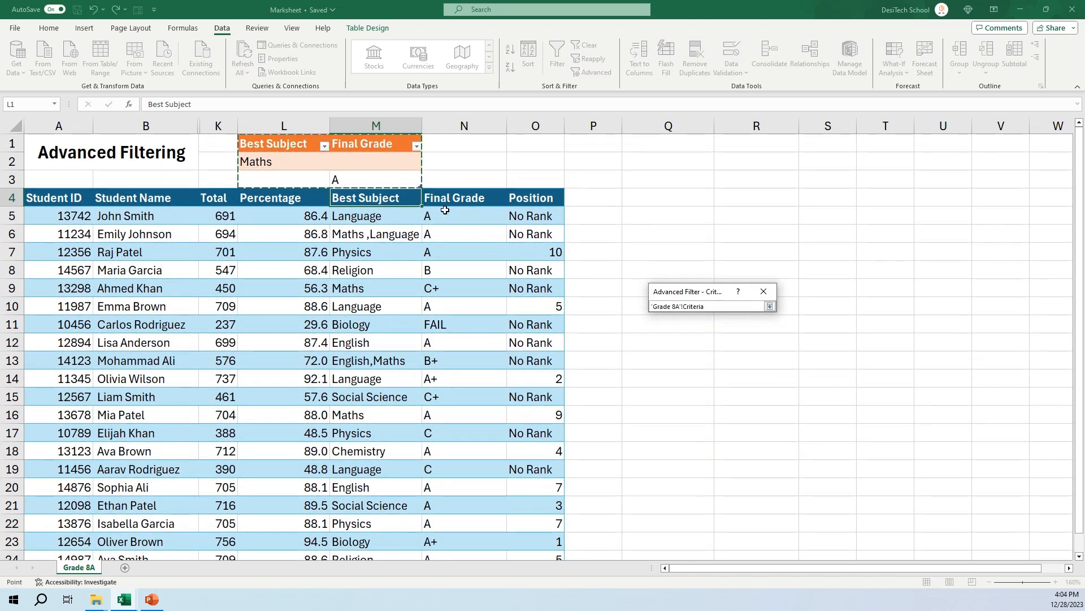
pyautogui.click(770, 307)
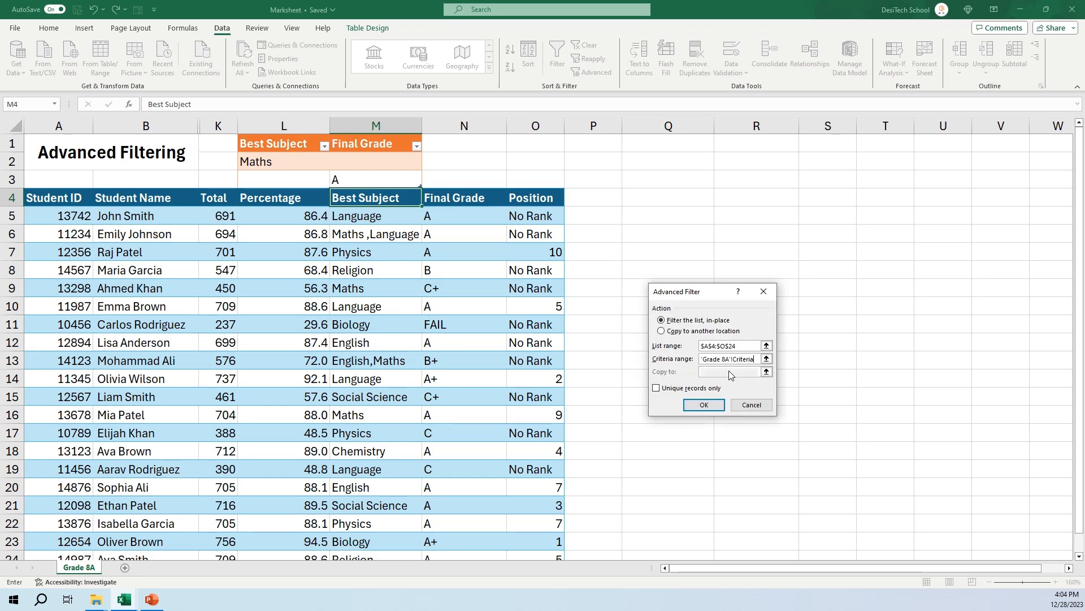
pyautogui.click(710, 411)
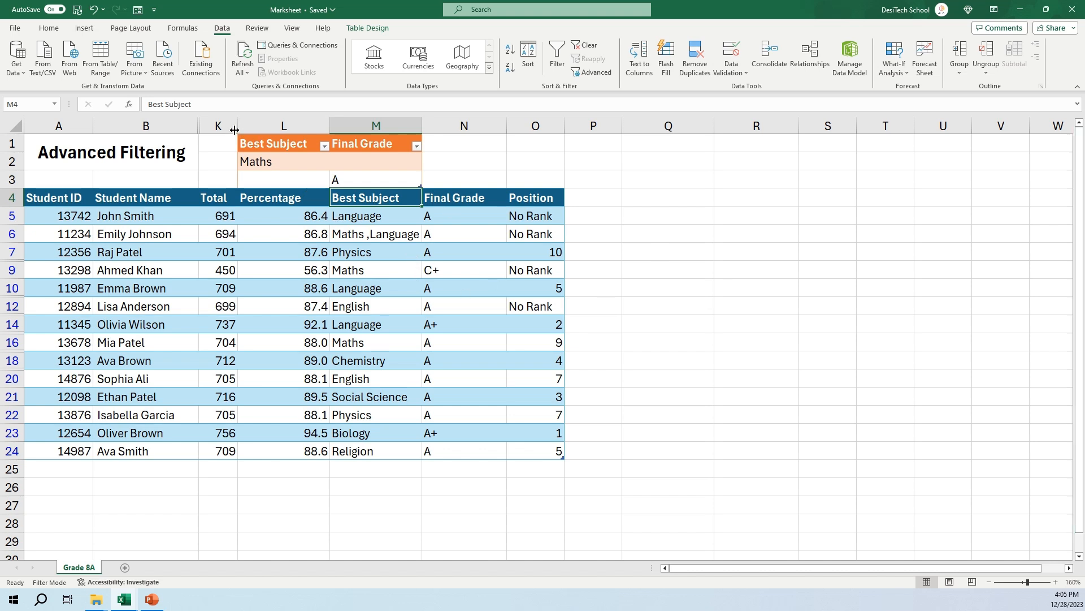
# - Set the row 2 criteria to <>Maths for Best Subject and A for Final Grade, and clear the criteria in row 3
pyautogui.click(258, 160)
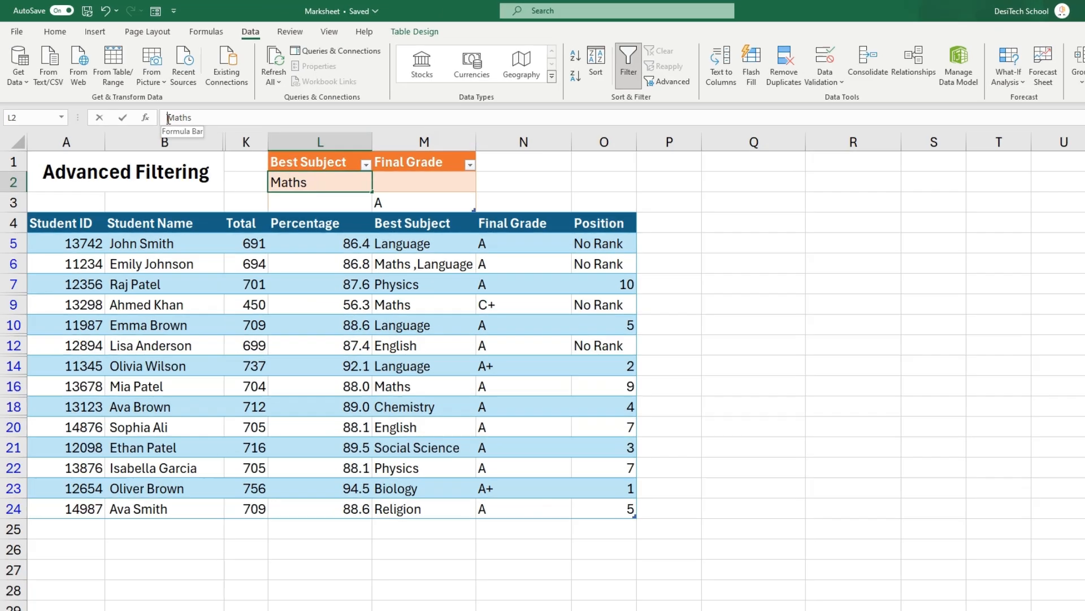
pyautogui.write('<>')
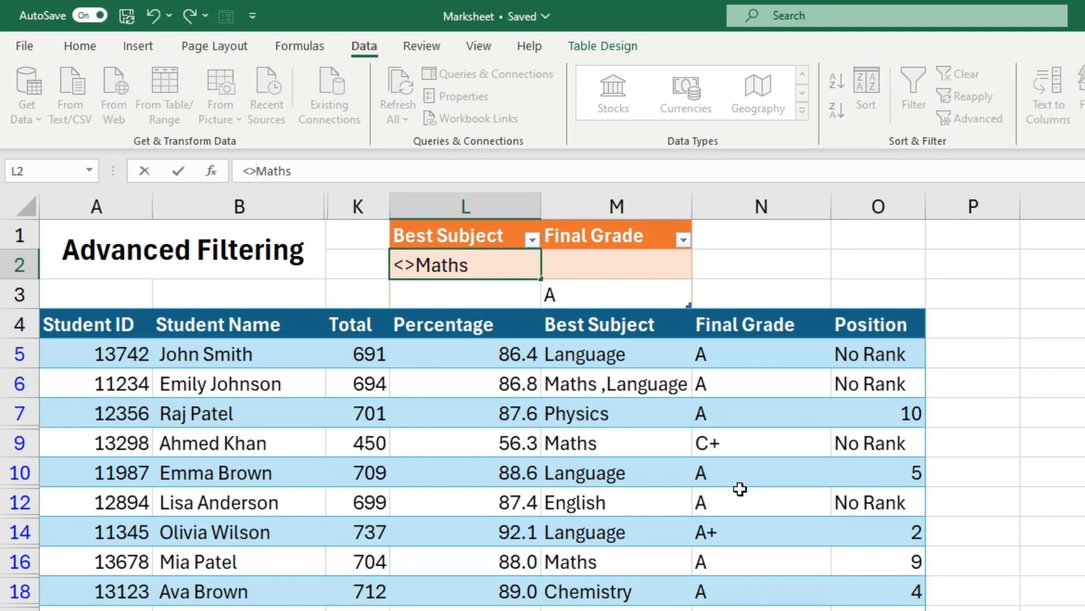
pyautogui.moveTo(405, 266); pyautogui.dragTo(415, 267)
pyautogui.click(406, 266)
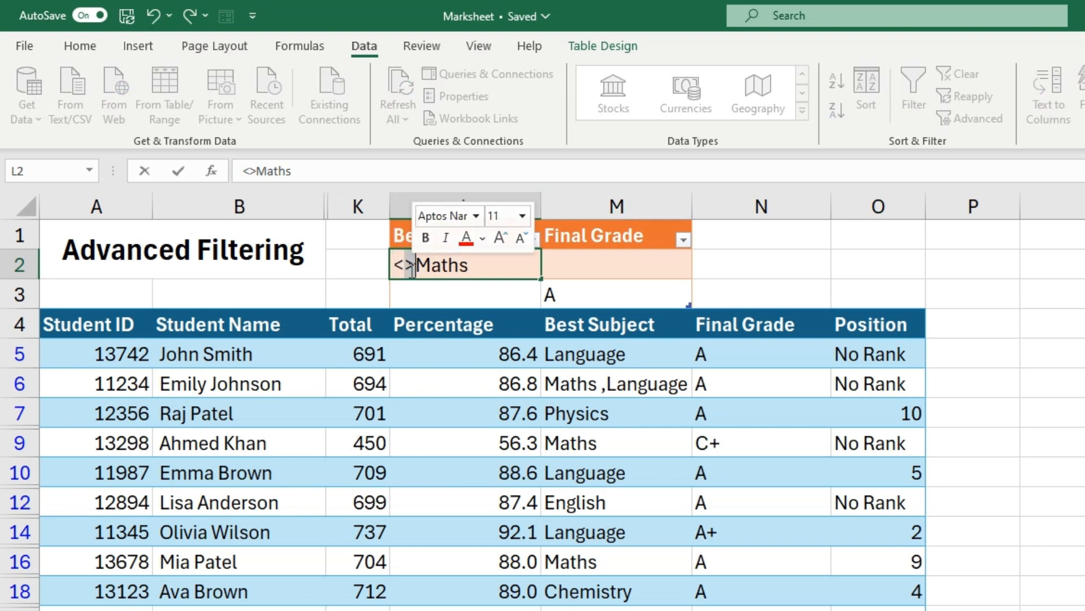
pyautogui.click(422, 269)
pyautogui.click(487, 265)
pyautogui.click(603, 265)
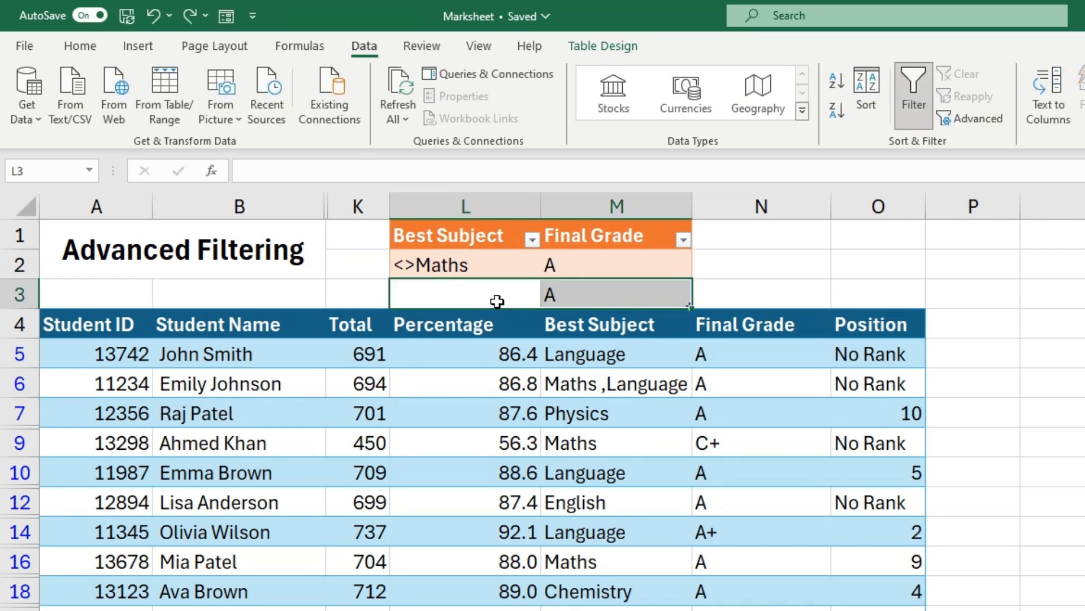
pyautogui.press('Delete')
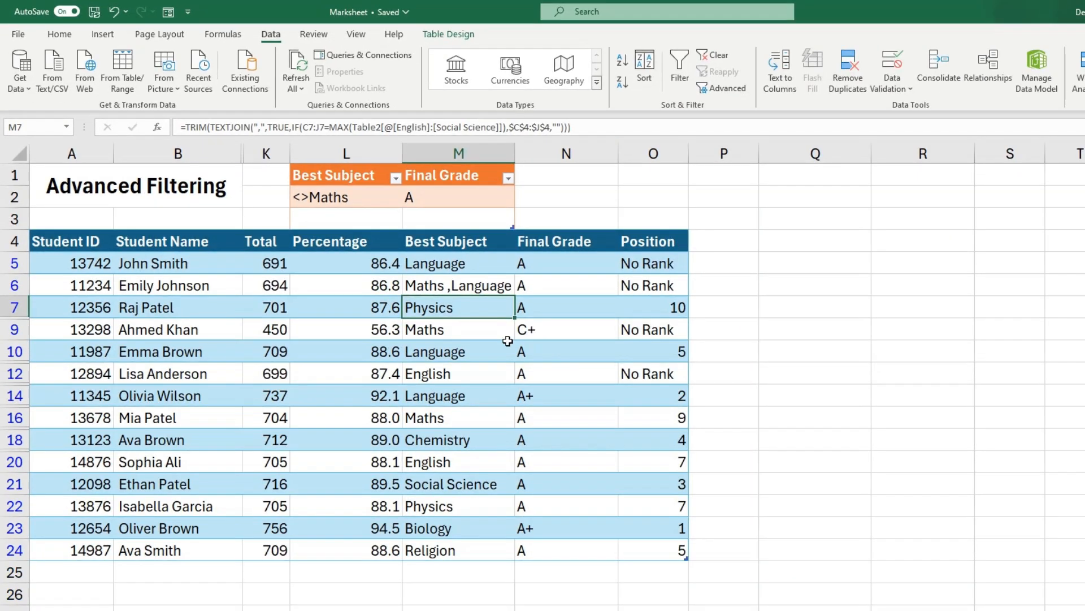
# - Clear the existing filter and apply an in-place Advanced Filter to A4:O24, using L1:M2 as the criteria range
pyautogui.click(960, 73)
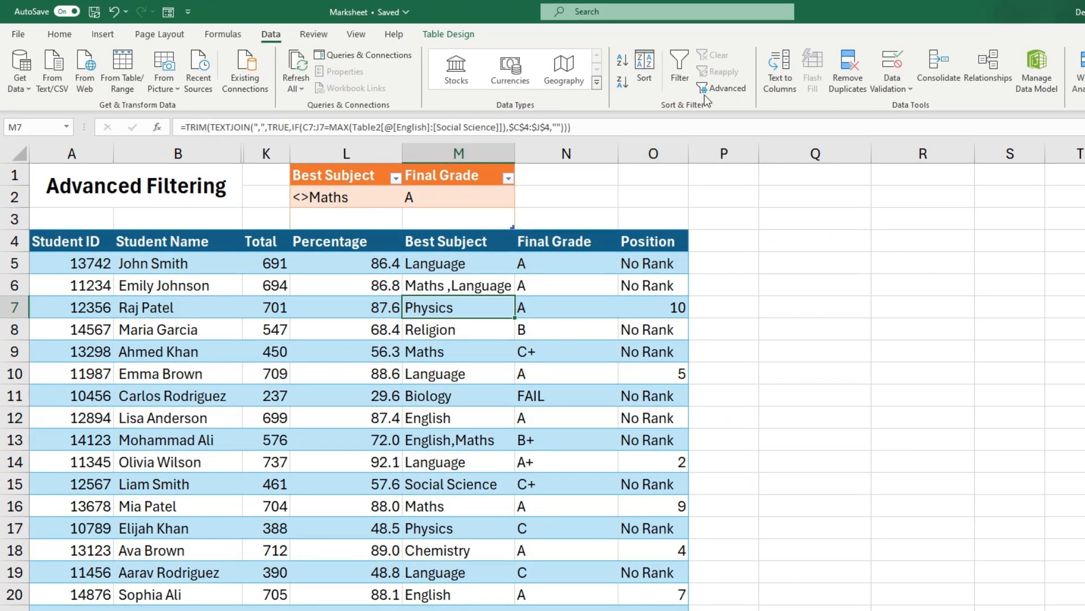
pyautogui.click(721, 88)
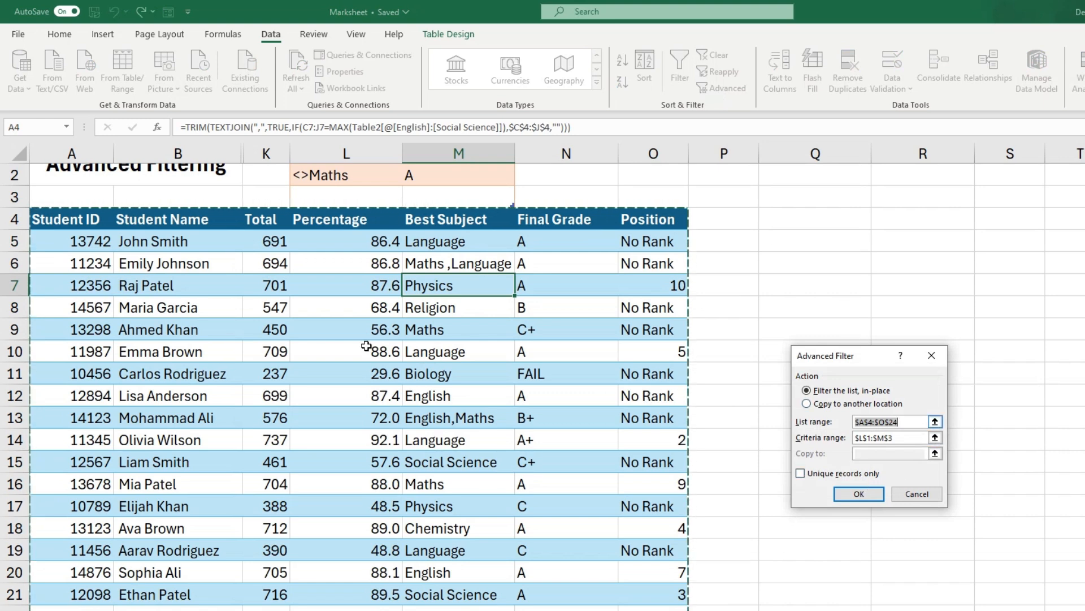
pyautogui.click(935, 439)
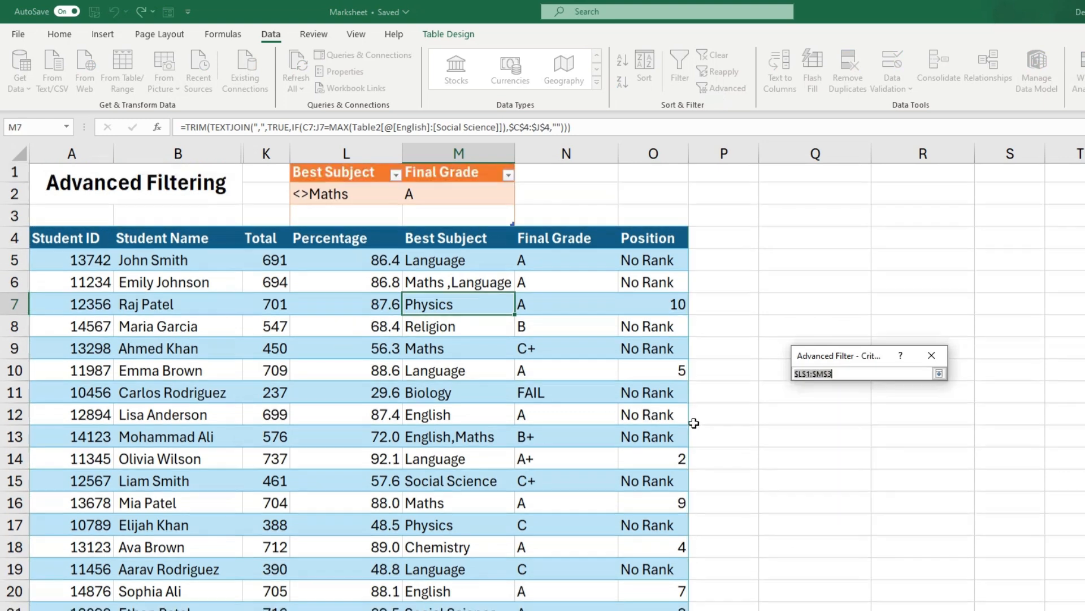
pyautogui.moveTo(365, 208); pyautogui.dragTo(484, 195)
pyautogui.click(939, 373)
pyautogui.click(864, 496)
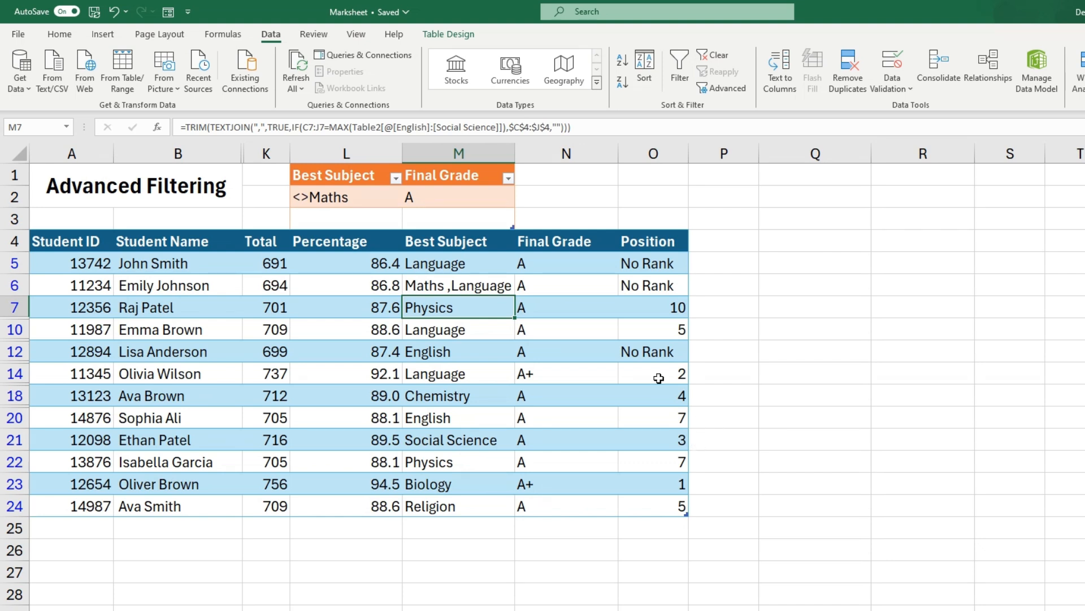
# - Change the Best Subject criterion in L2 to <>*Maths* so that it excludes any entry containing Maths
pyautogui.click(454, 292)
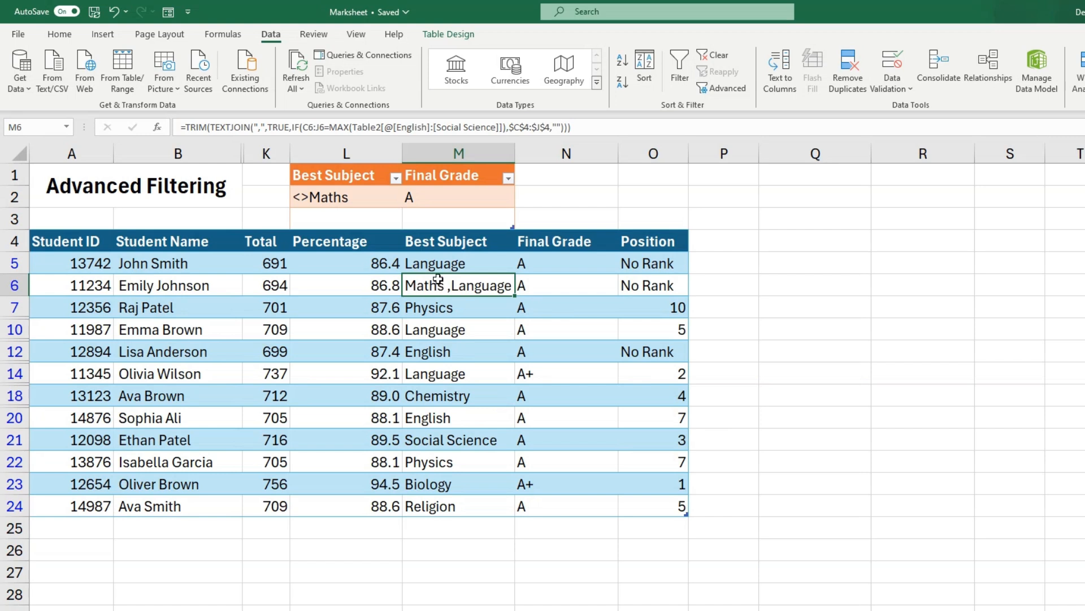
pyautogui.click(362, 206)
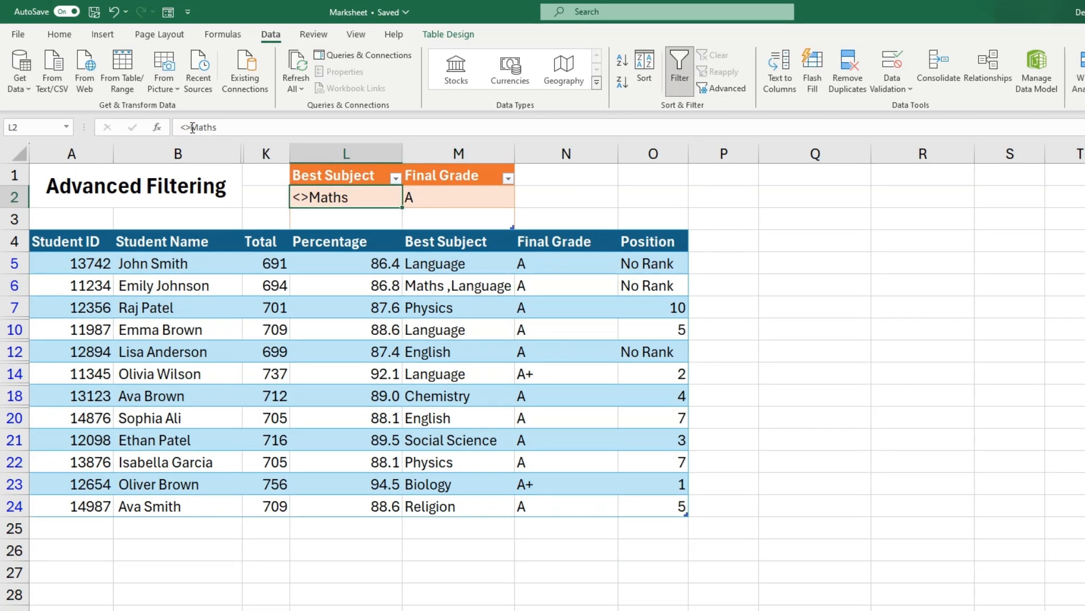
pyautogui.click(192, 127)
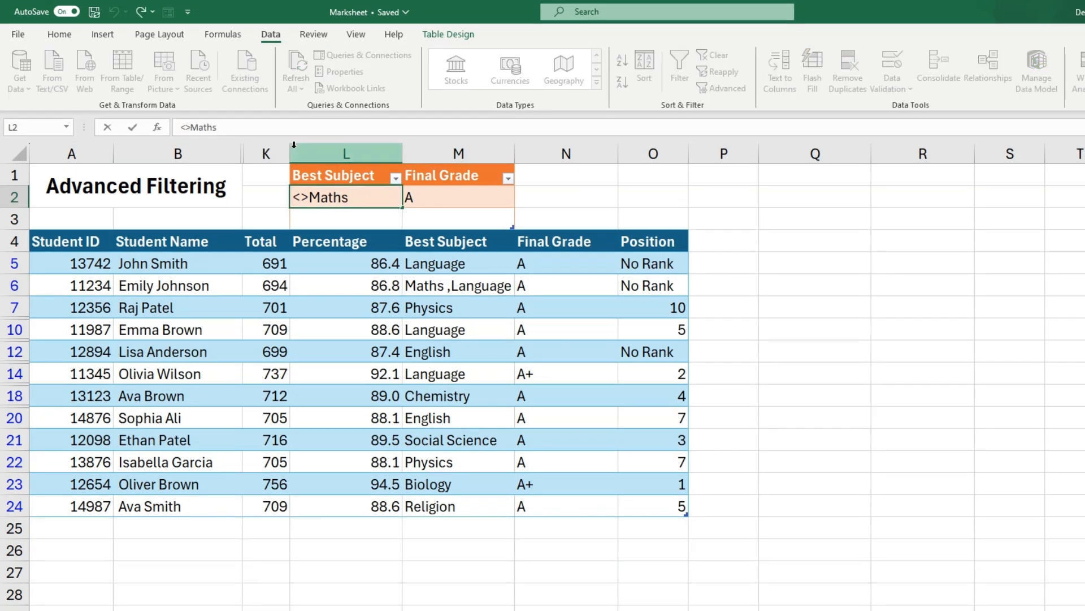
pyautogui.write('*')
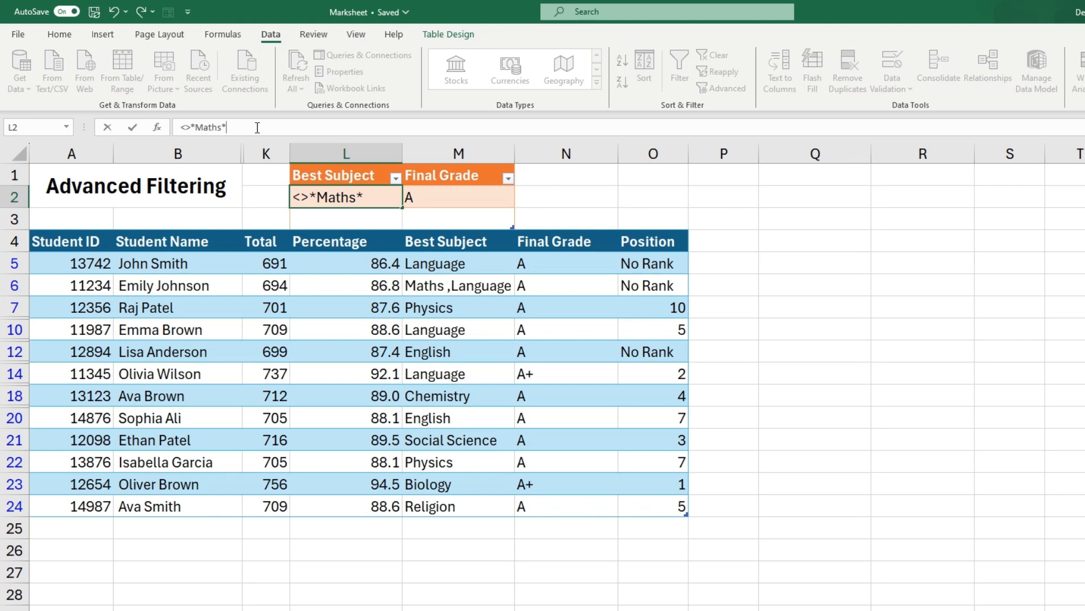
pyautogui.press('Return')
# - Reapply the in-place Advanced Filter to A4:O24 with the wildcard criterion, keeping L1:M2 as the criteria range
pyautogui.click(461, 264)
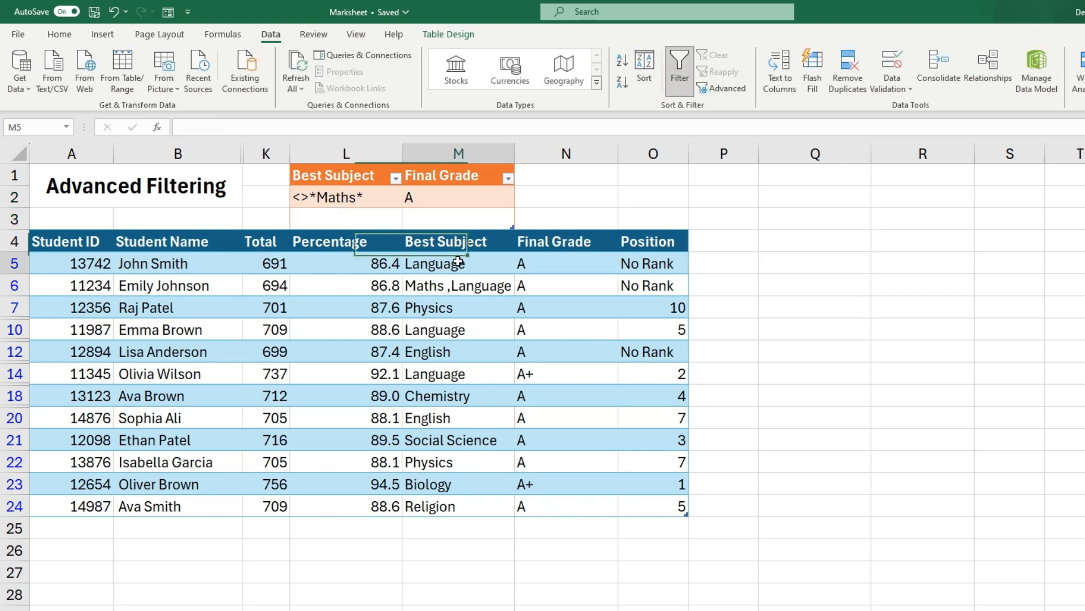
pyautogui.click(726, 88)
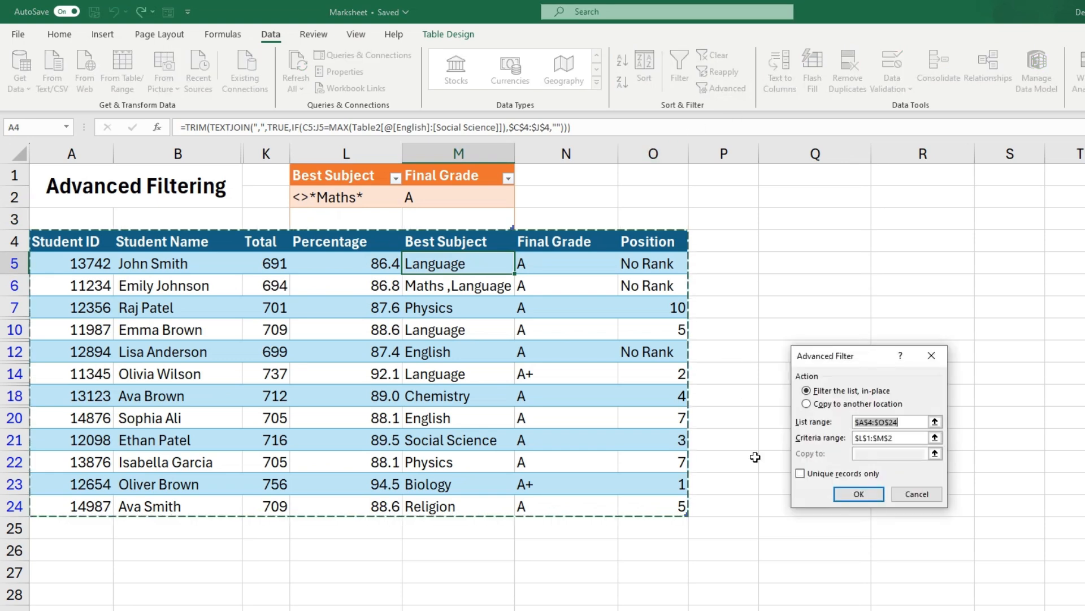
pyautogui.click(858, 492)
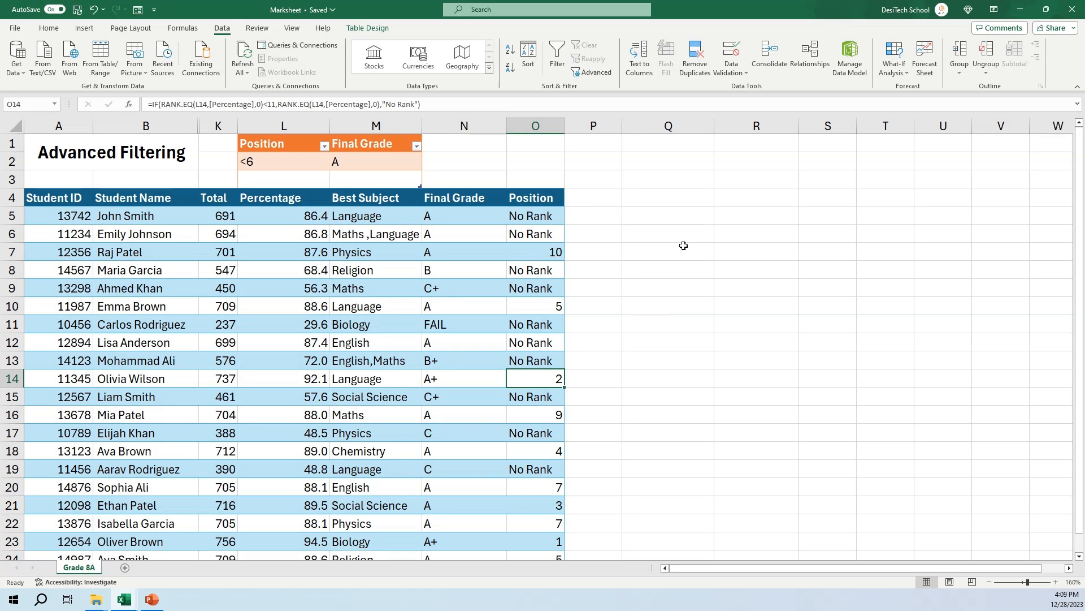
# - Filter the student table A4:O24 in place with Advanced Filter, using the Position <6 and Final Grade A criteria in L1:M2
pyautogui.click(277, 164)
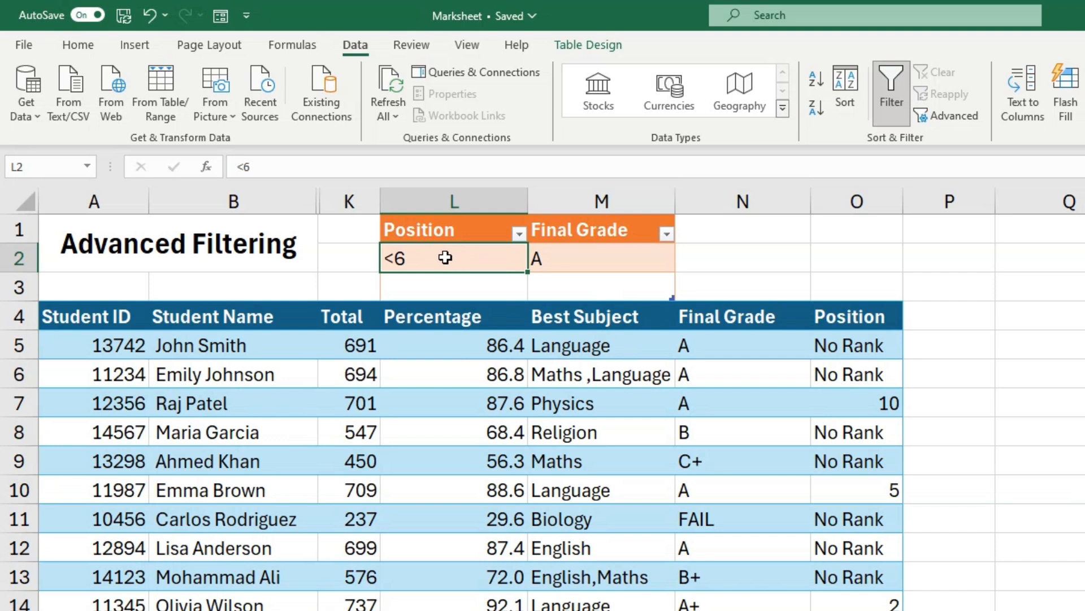
pyautogui.doubleClick(429, 260)
pyautogui.click(592, 258)
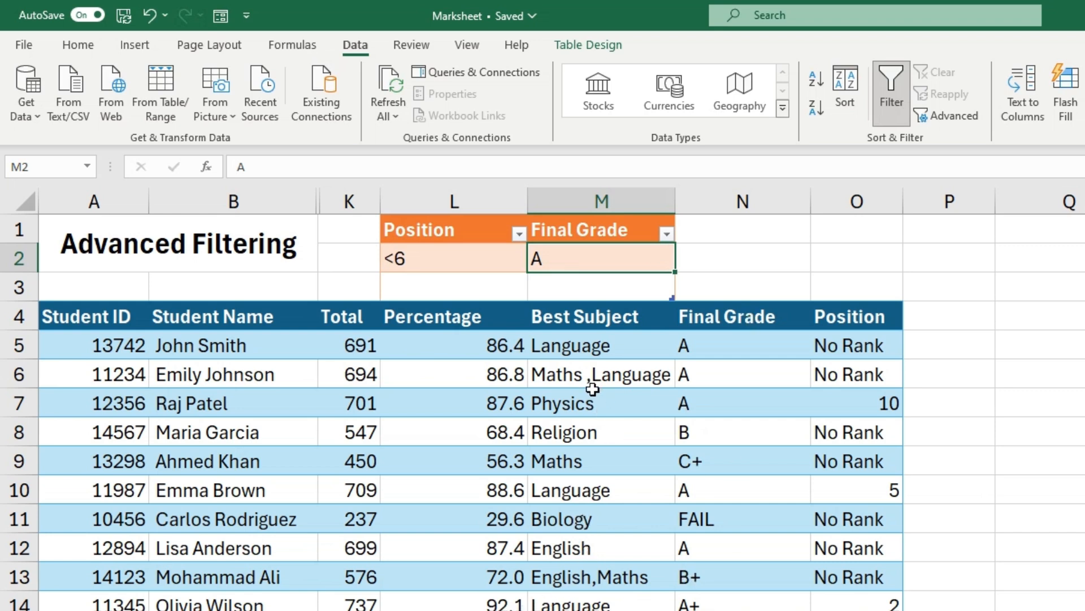
pyautogui.hotkey('ctrl', 'z')
pyautogui.click(561, 364)
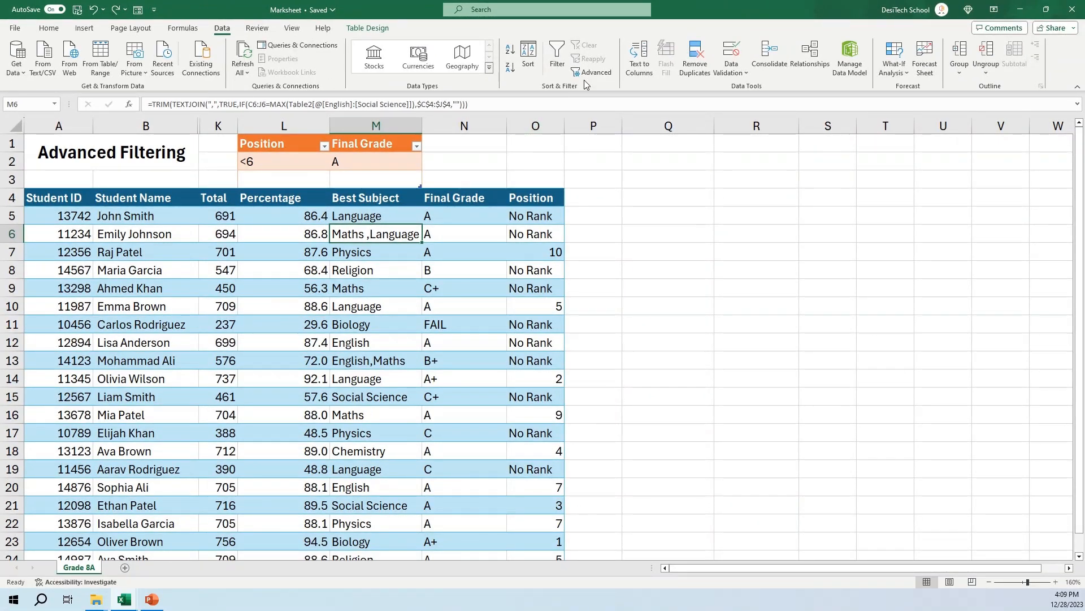
pyautogui.click(626, 76)
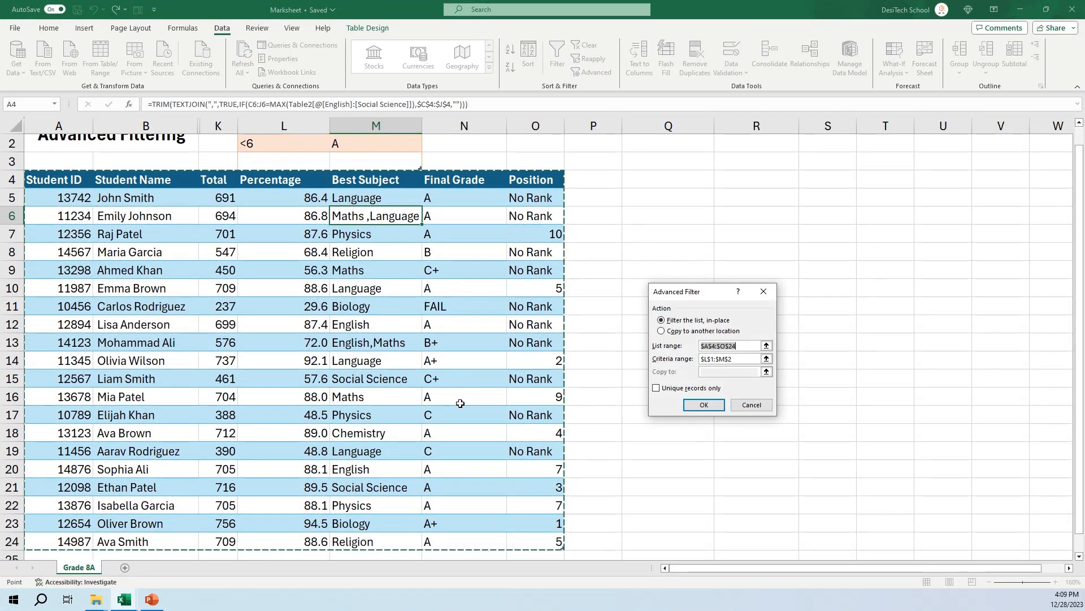
pyautogui.scroll(1, 455, 403)
pyautogui.click(766, 358)
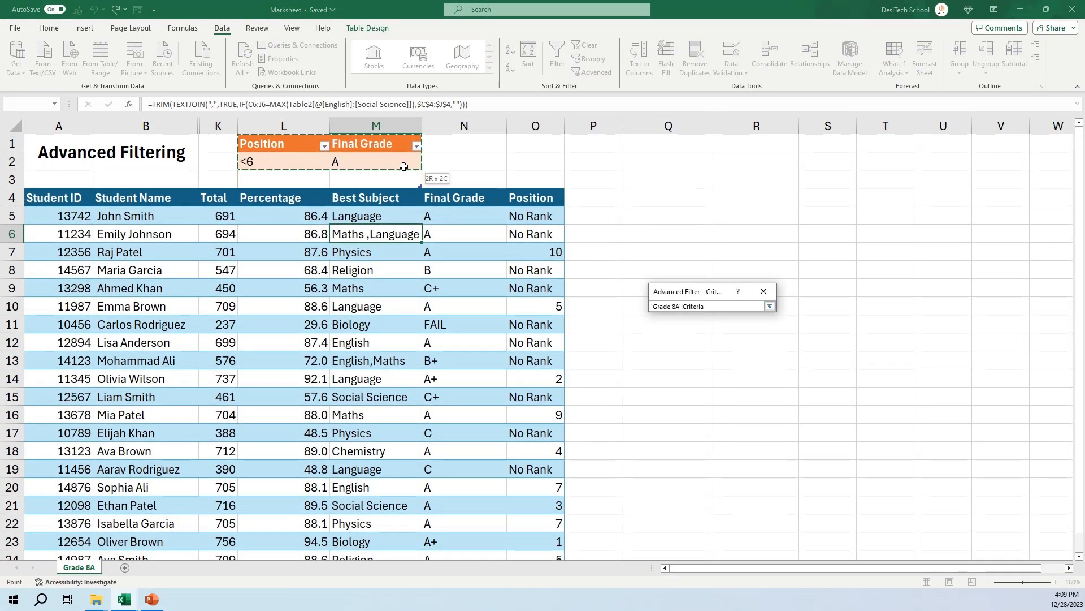
pyautogui.click(770, 305)
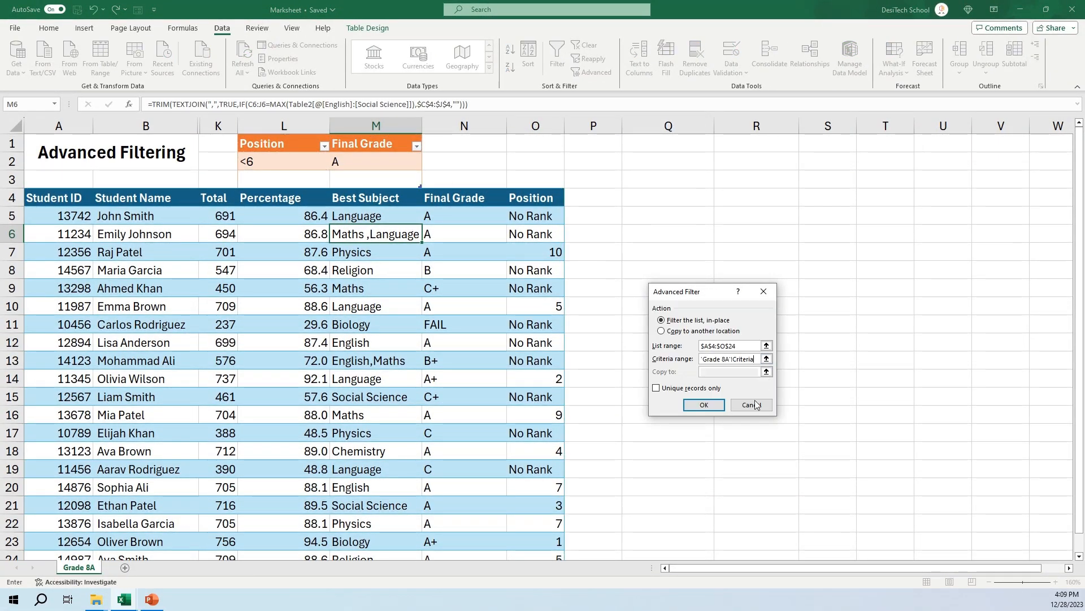
pyautogui.click(704, 405)
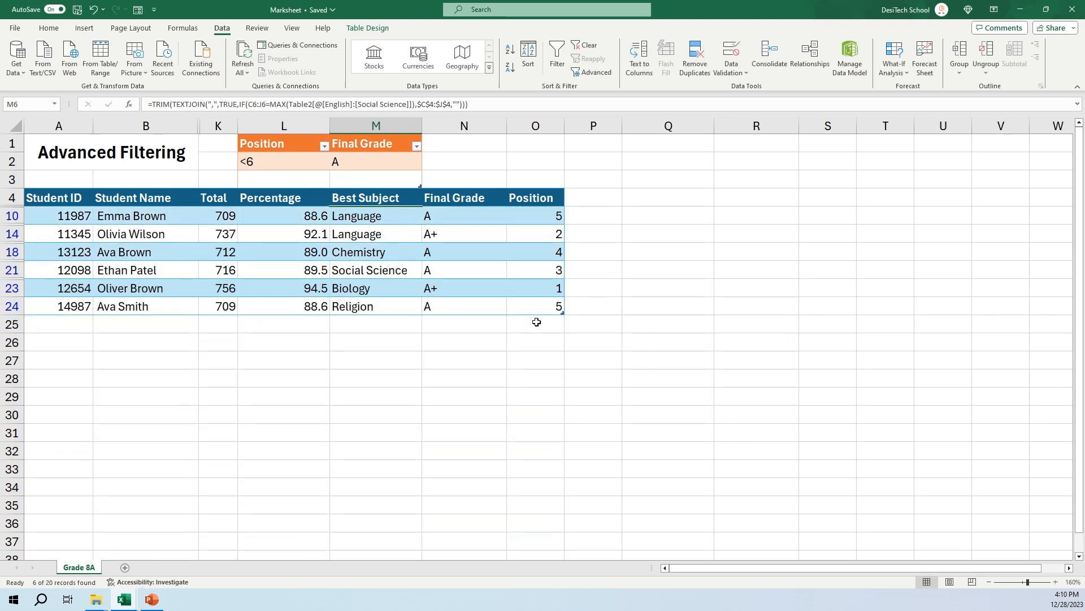
pyautogui.moveTo(532, 216); pyautogui.dragTo(521, 300)
pyautogui.moveTo(449, 216); pyautogui.dragTo(453, 308)
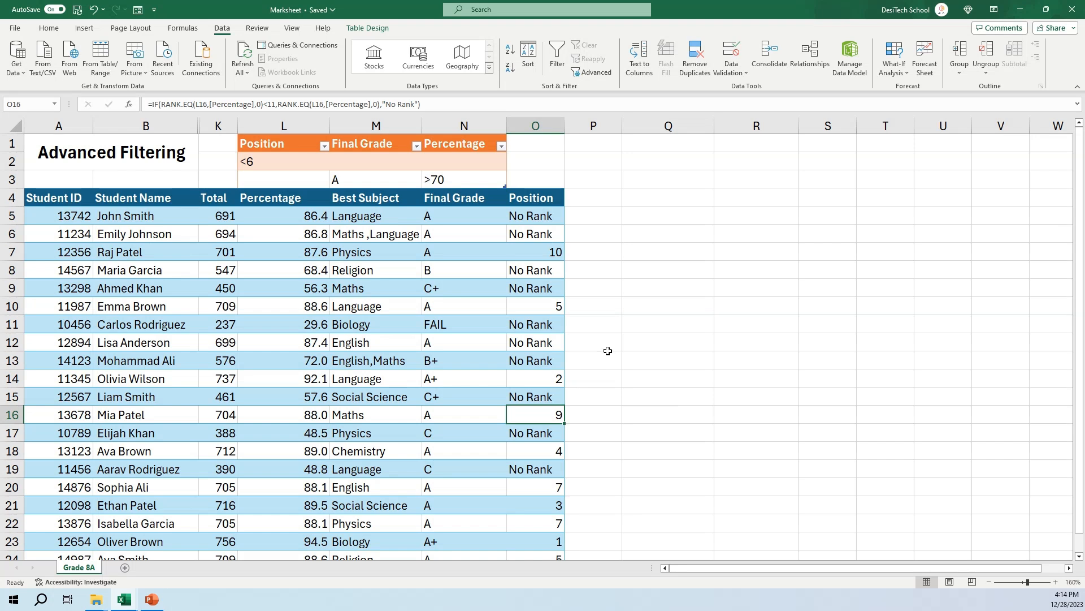
# - Apply an in-place Advanced Filter to A4:O24 with criteria range L1:N3, matching Position <6, or Final Grade A with Percentage >70
pyautogui.moveTo(262, 161); pyautogui.dragTo(446, 158)
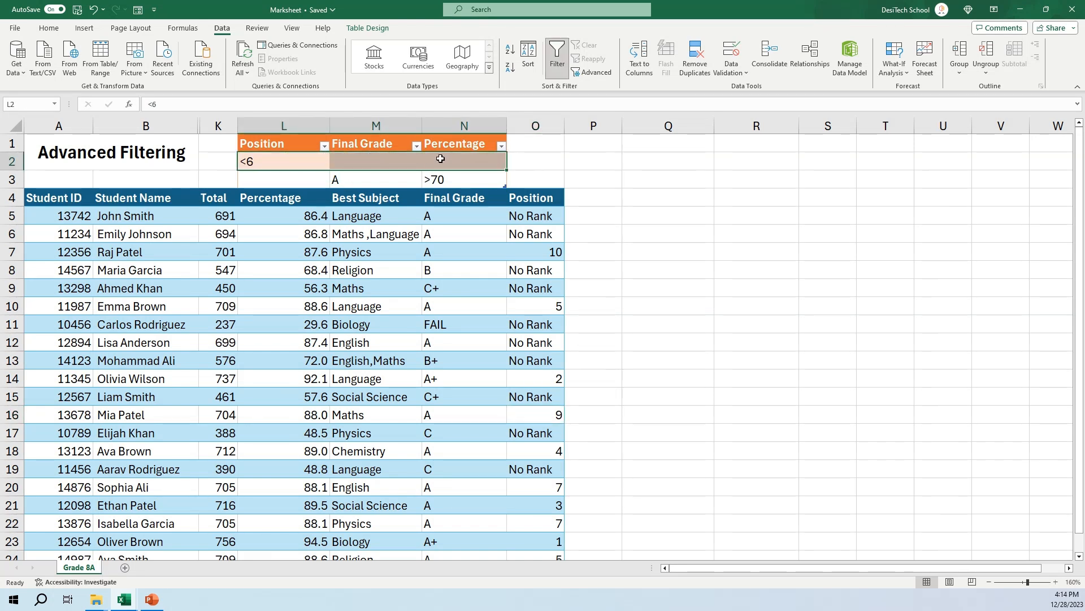
pyautogui.doubleClick(268, 162)
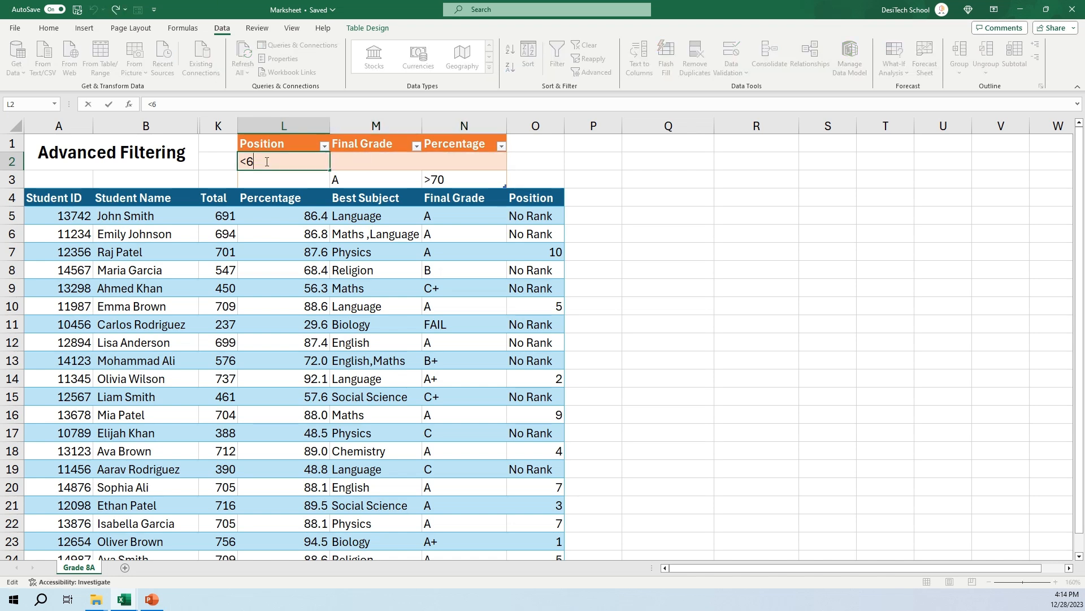
pyautogui.press('Return')
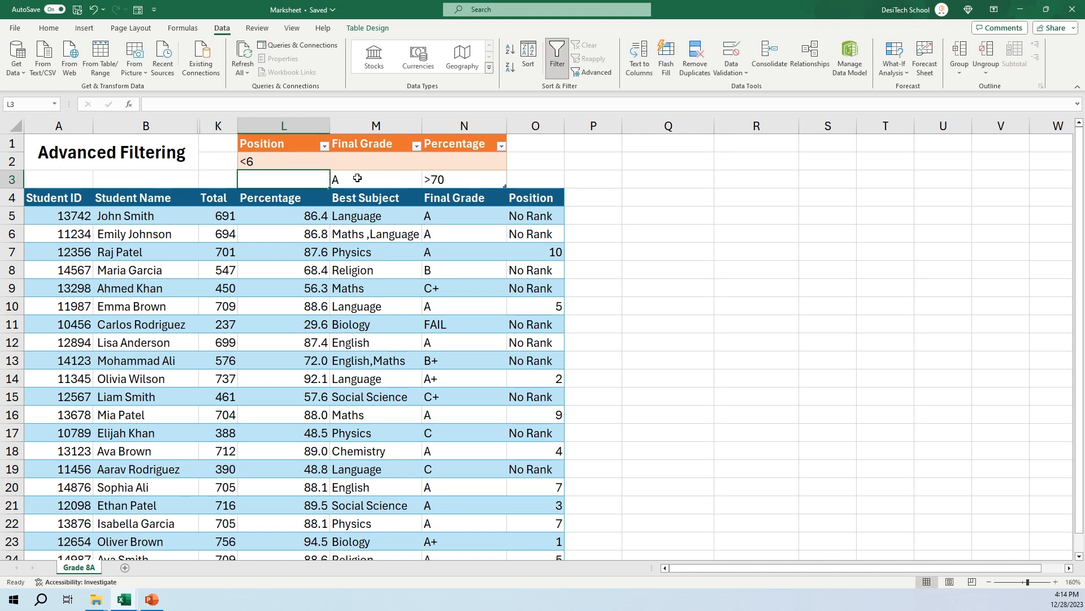
pyautogui.click(444, 182)
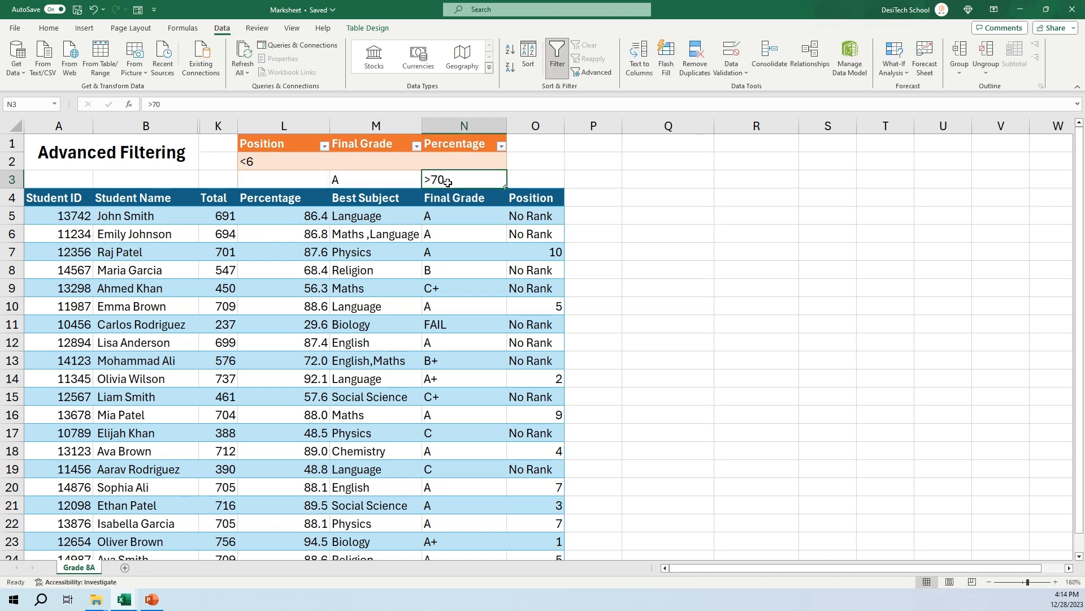
pyautogui.click(361, 179)
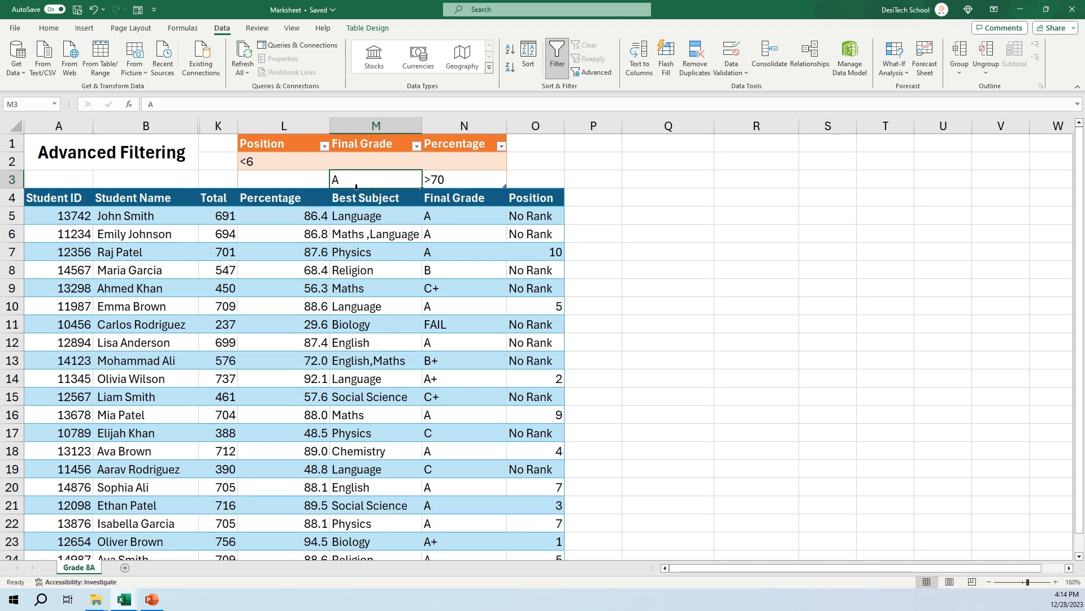
pyautogui.click(377, 221)
pyautogui.click(591, 73)
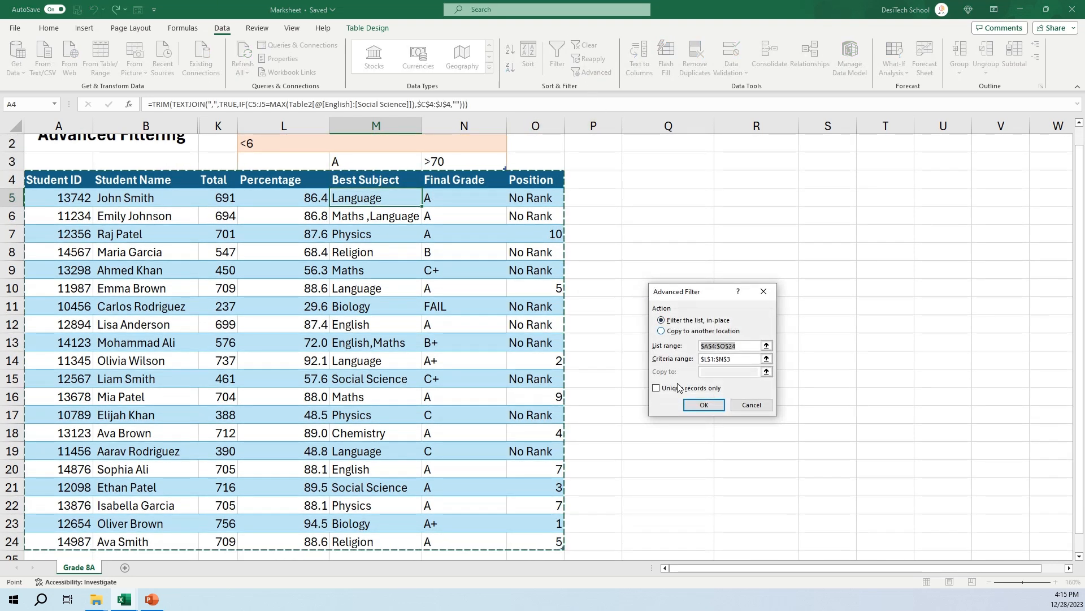
pyautogui.click(767, 358)
pyautogui.moveTo(283, 151); pyautogui.dragTo(461, 182)
pyautogui.click(770, 306)
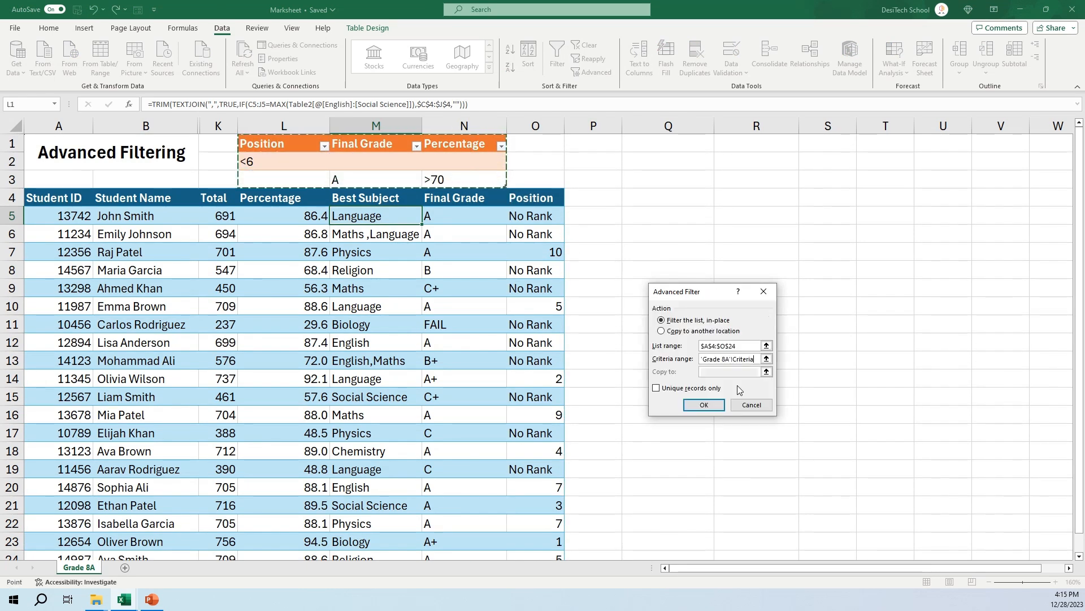
pyautogui.click(703, 405)
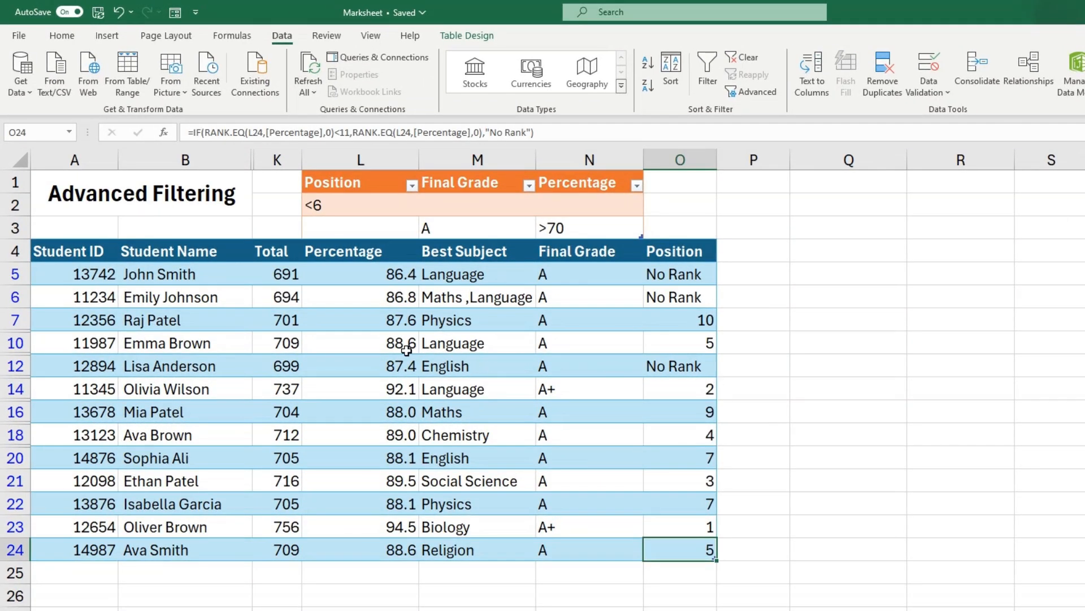
# - Check the Percentage, Final Grade and Position values of rows 10 and 6 against the two criteria rows
pyautogui.moveTo(388, 348); pyautogui.dragTo(692, 344)
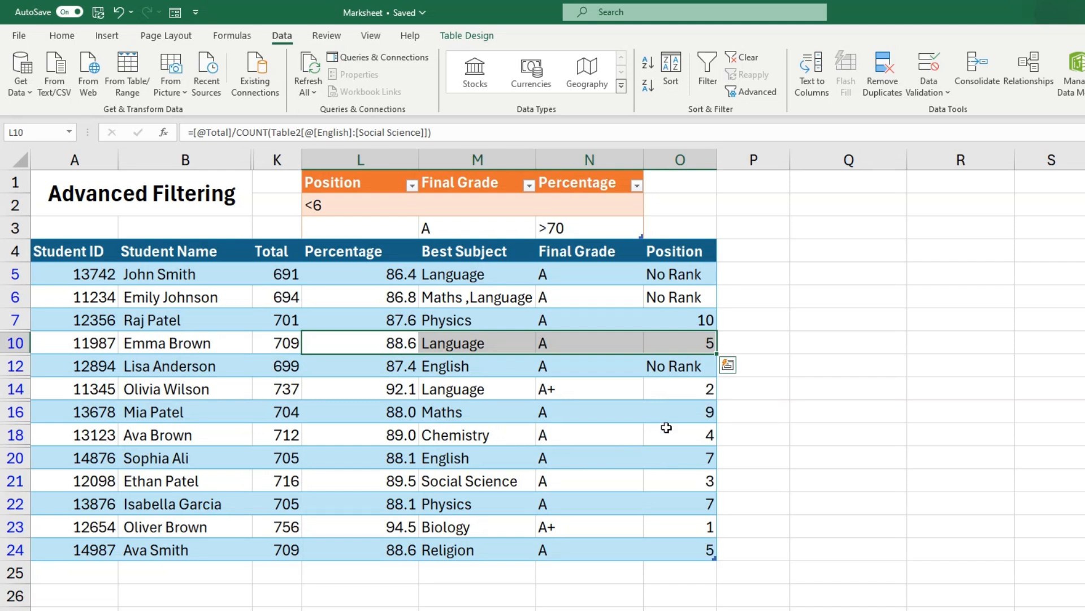
pyautogui.click(670, 297)
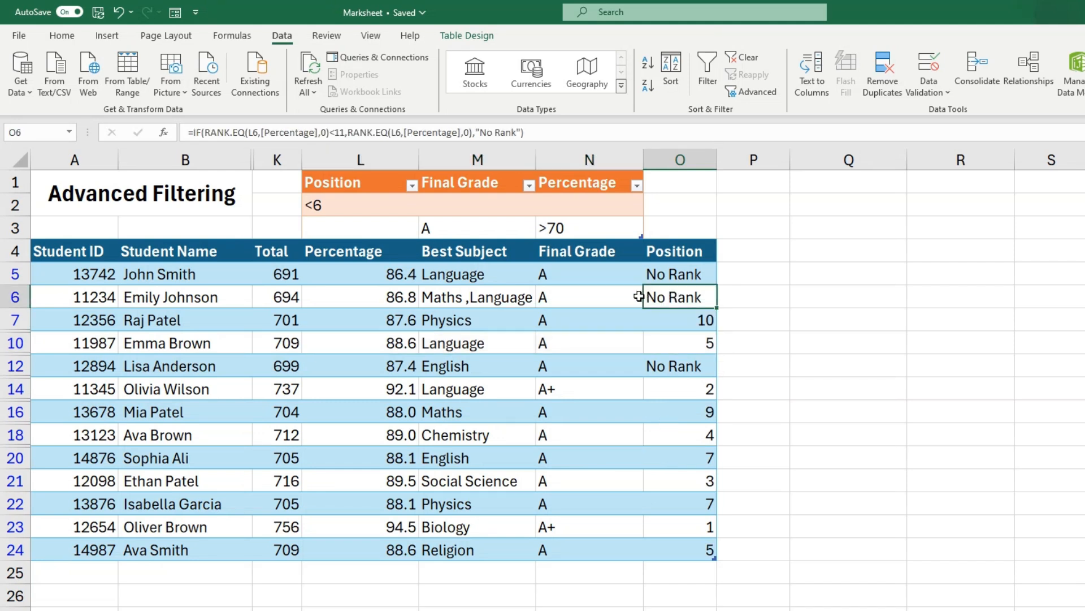
pyautogui.click(348, 300)
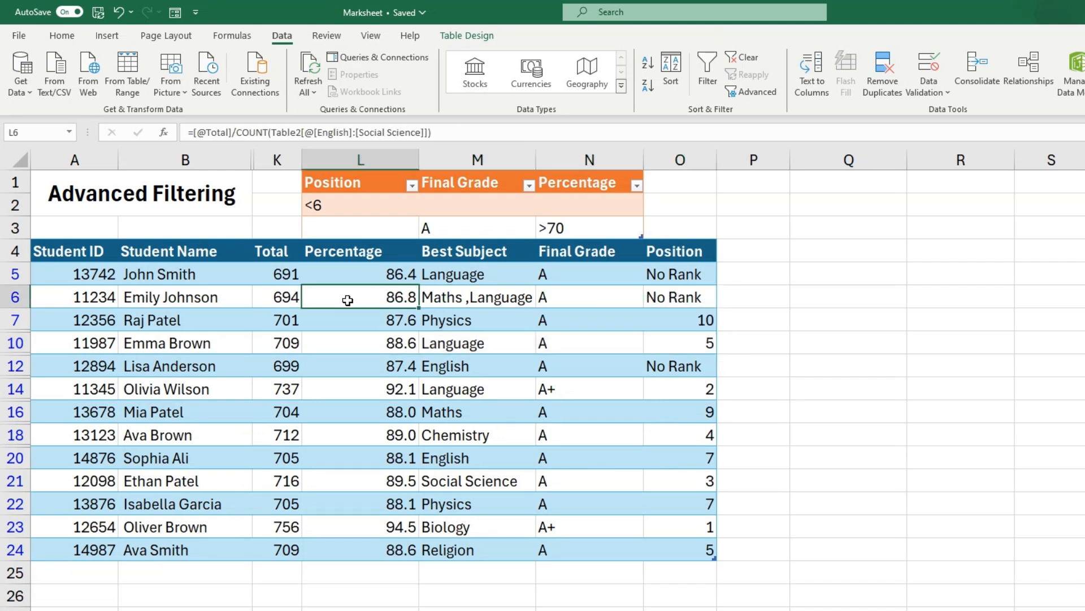
pyautogui.click(576, 296)
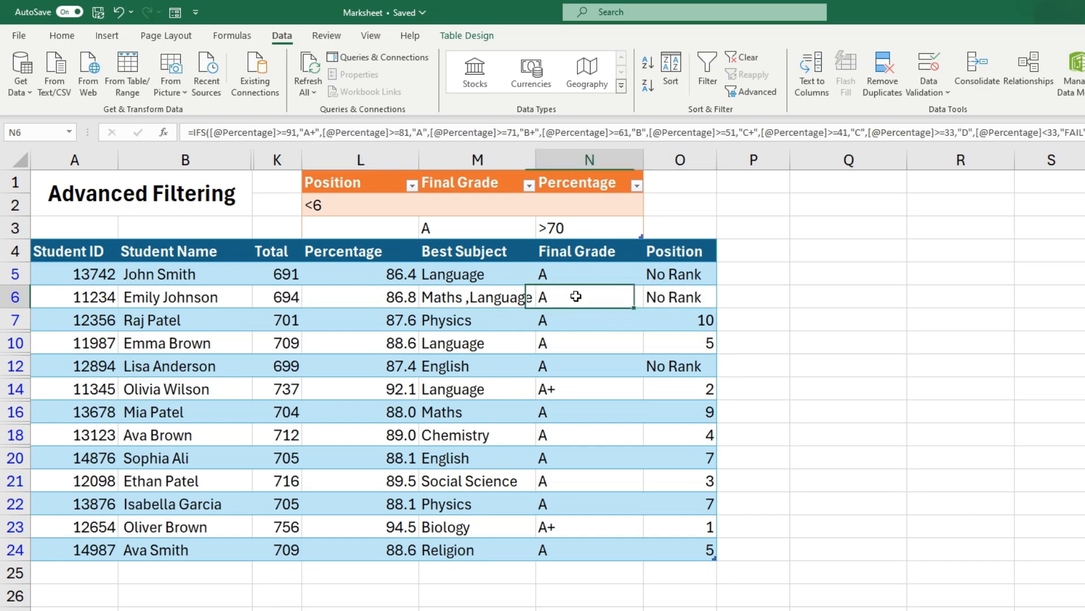